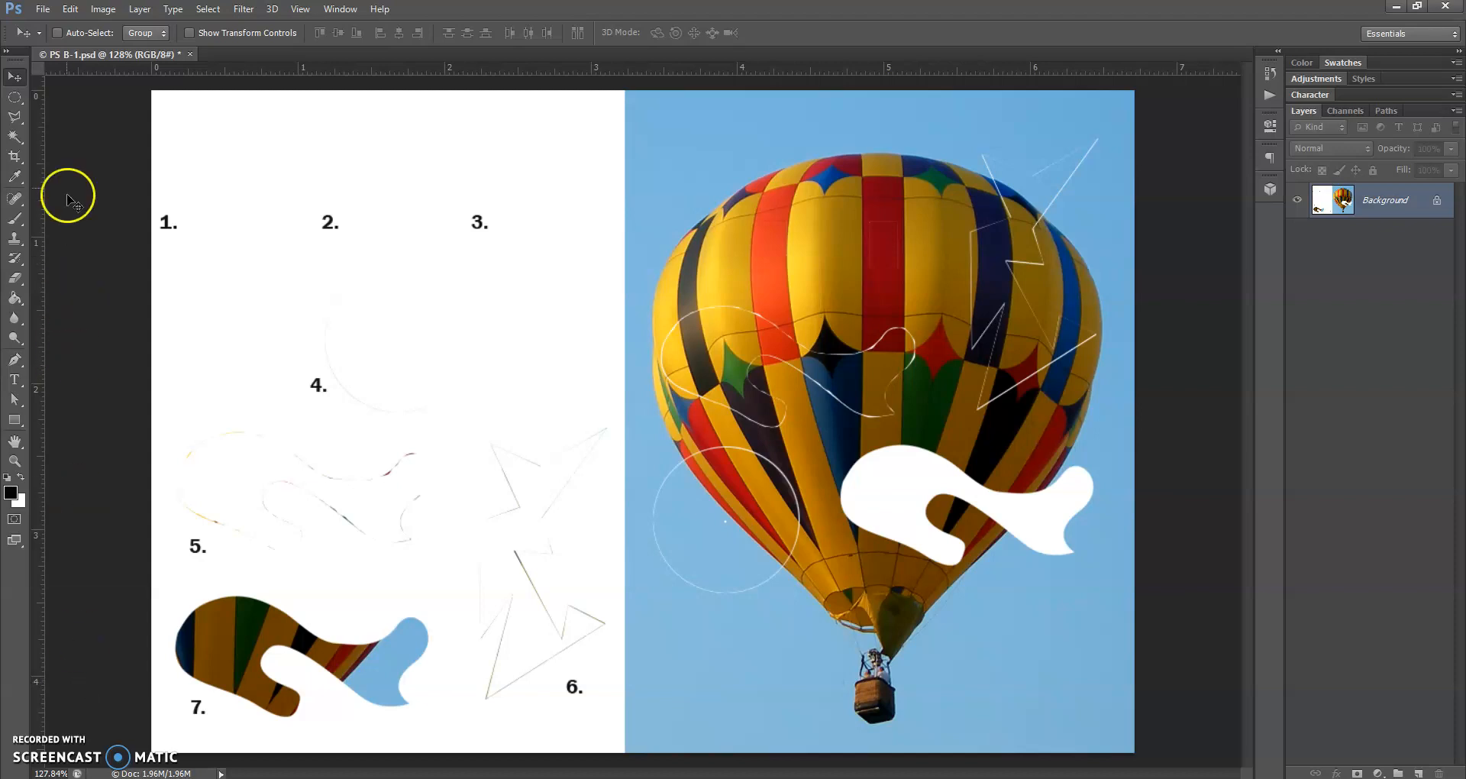
# Set up the Magic Wand tool with tolerance 8, Anti-alias on and Contiguous on.
pyautogui.click(14, 121)
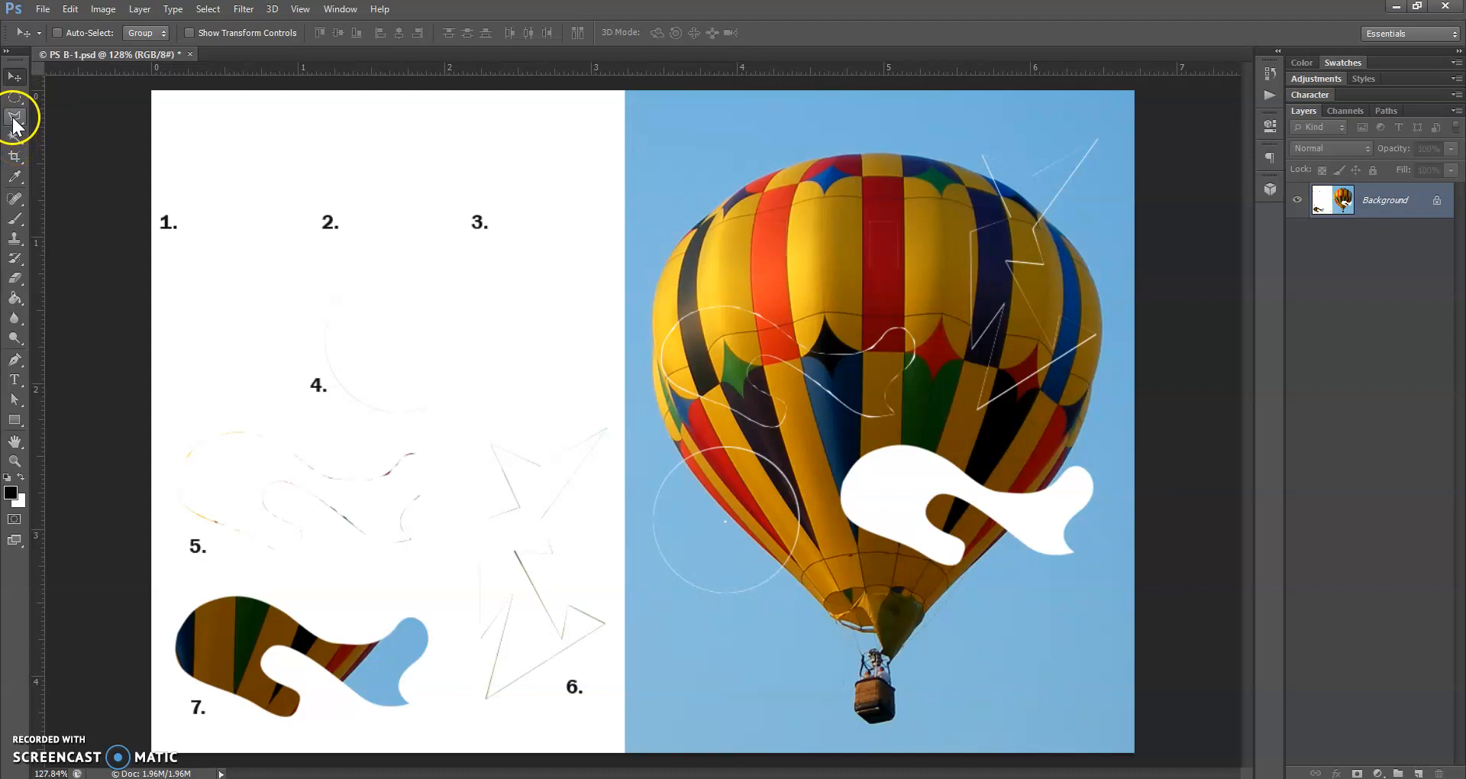
pyautogui.click(14, 138)
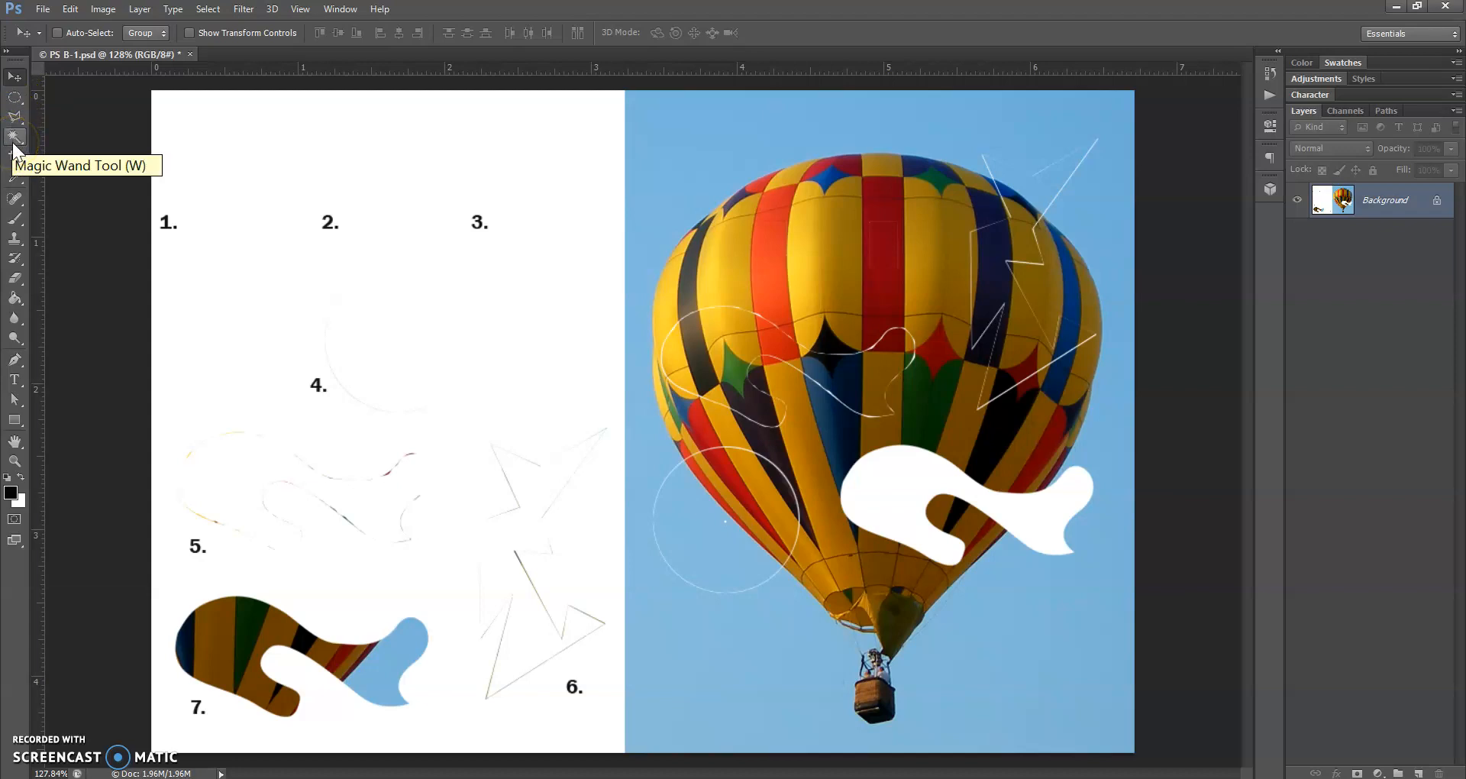
pyautogui.click(13, 142)
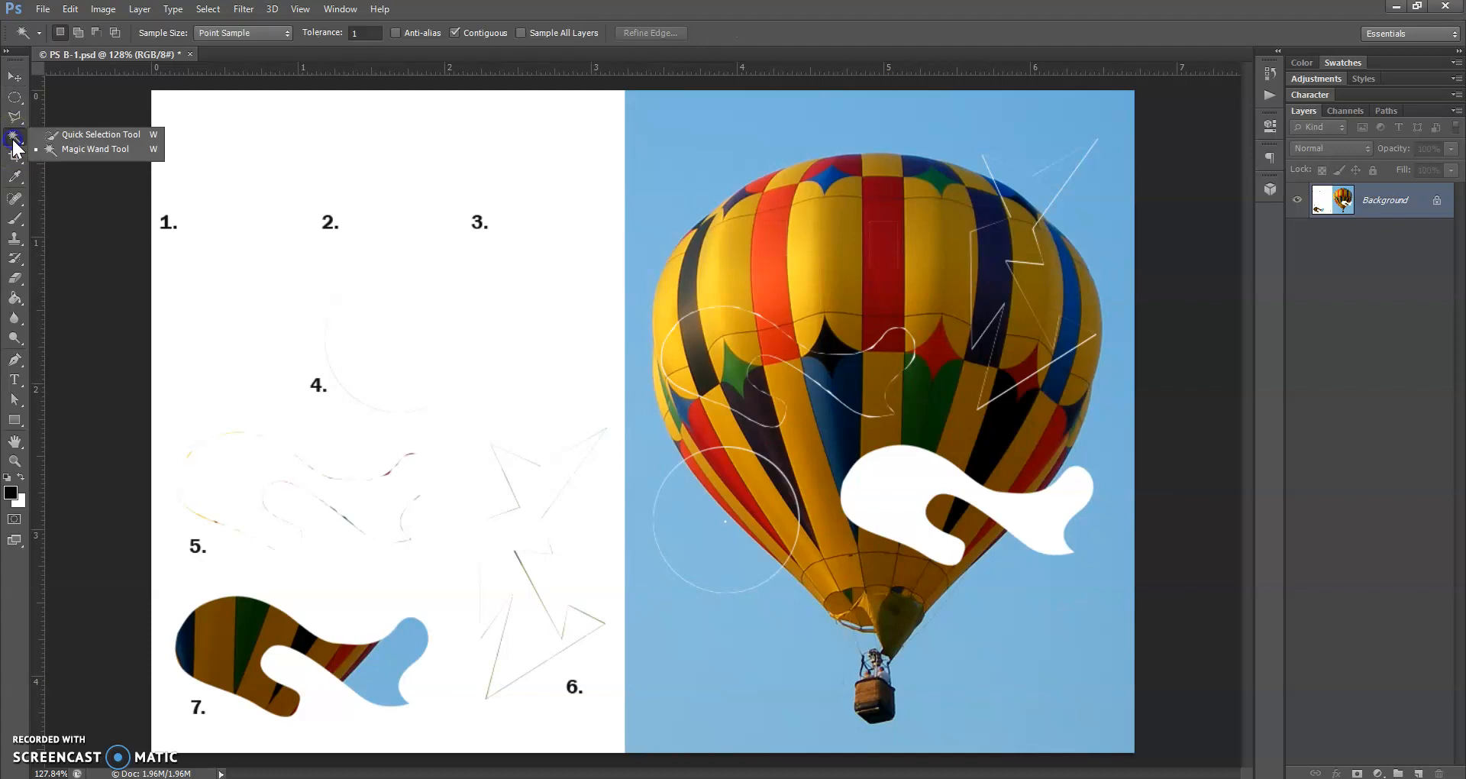
pyautogui.click(13, 139)
pyautogui.click(56, 152)
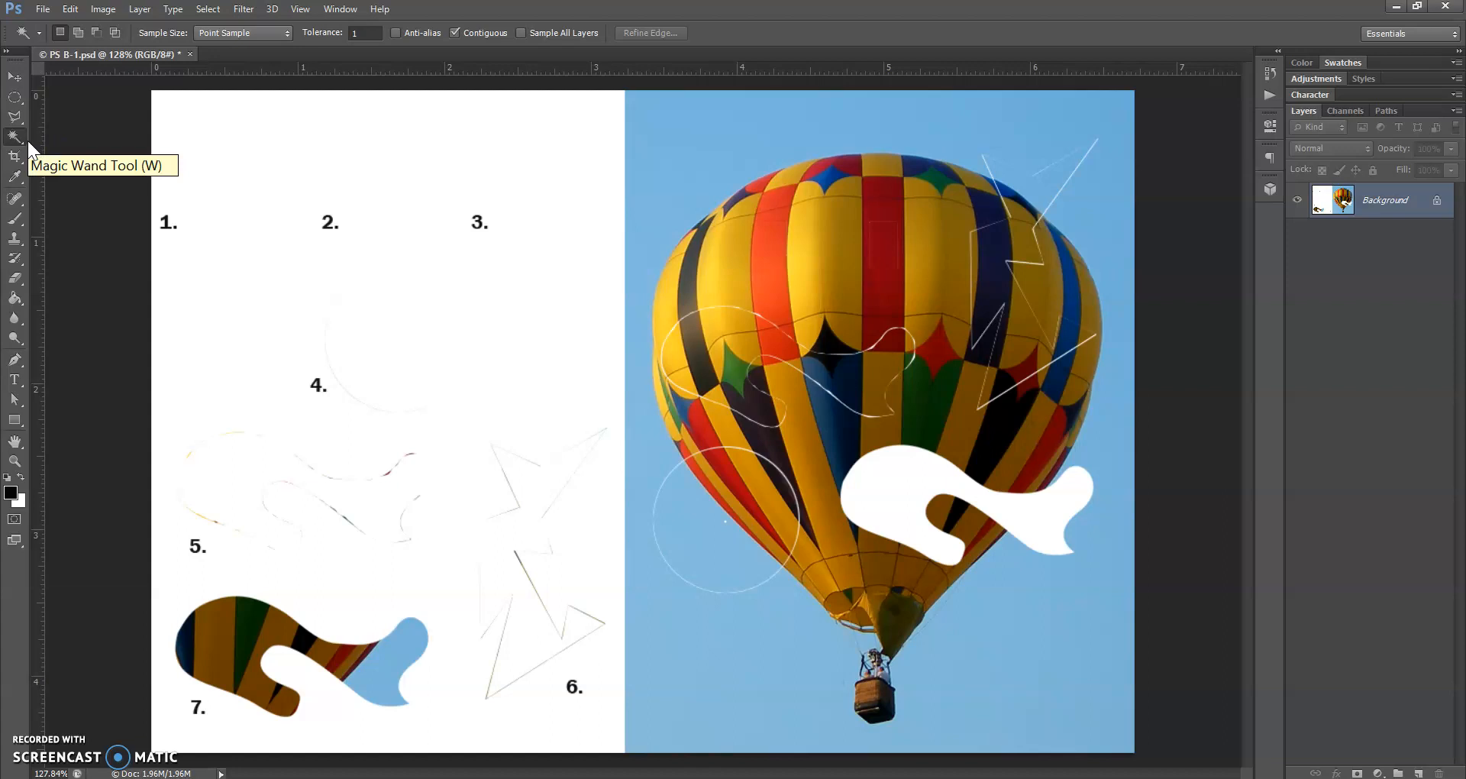
pyautogui.click(365, 34)
pyautogui.write('8')
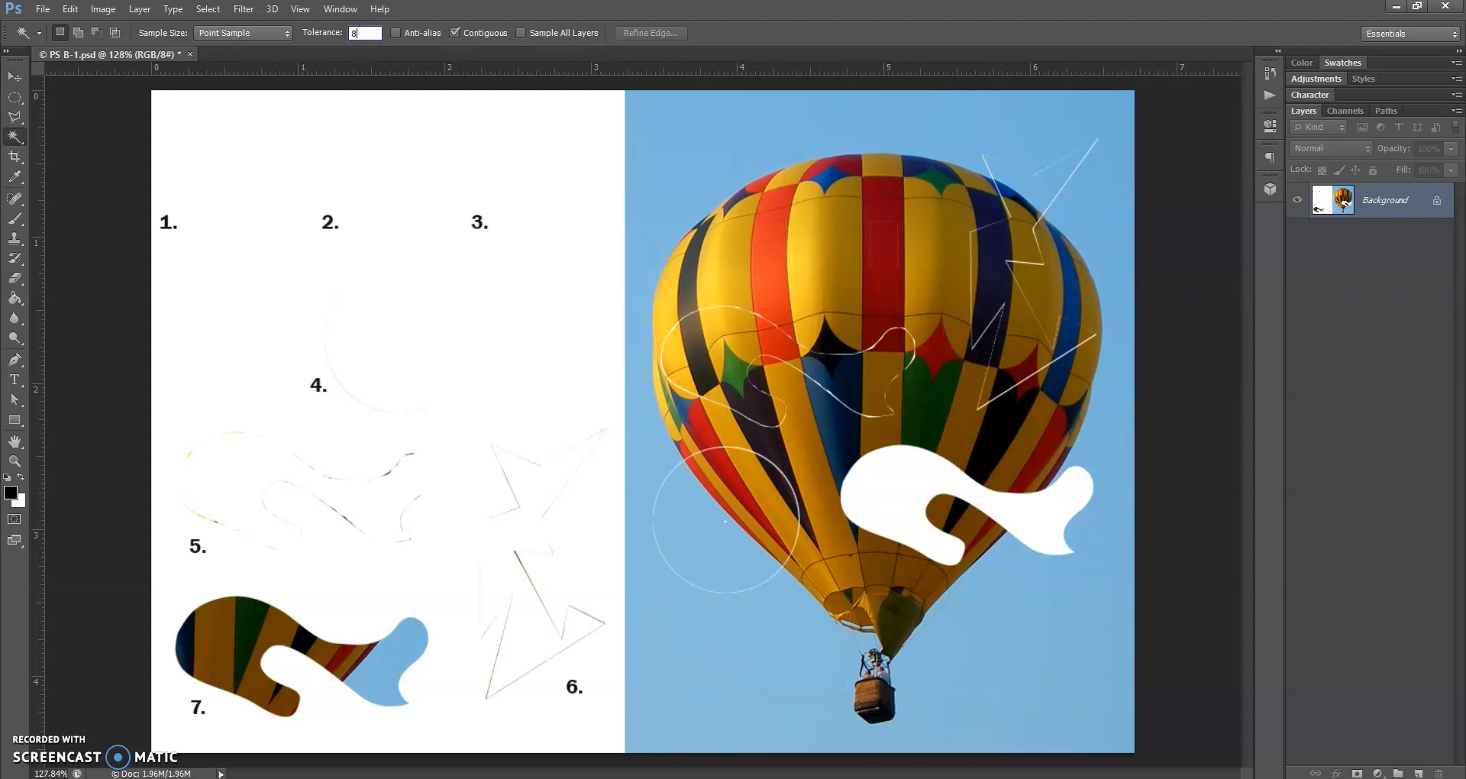
pyautogui.click(396, 33)
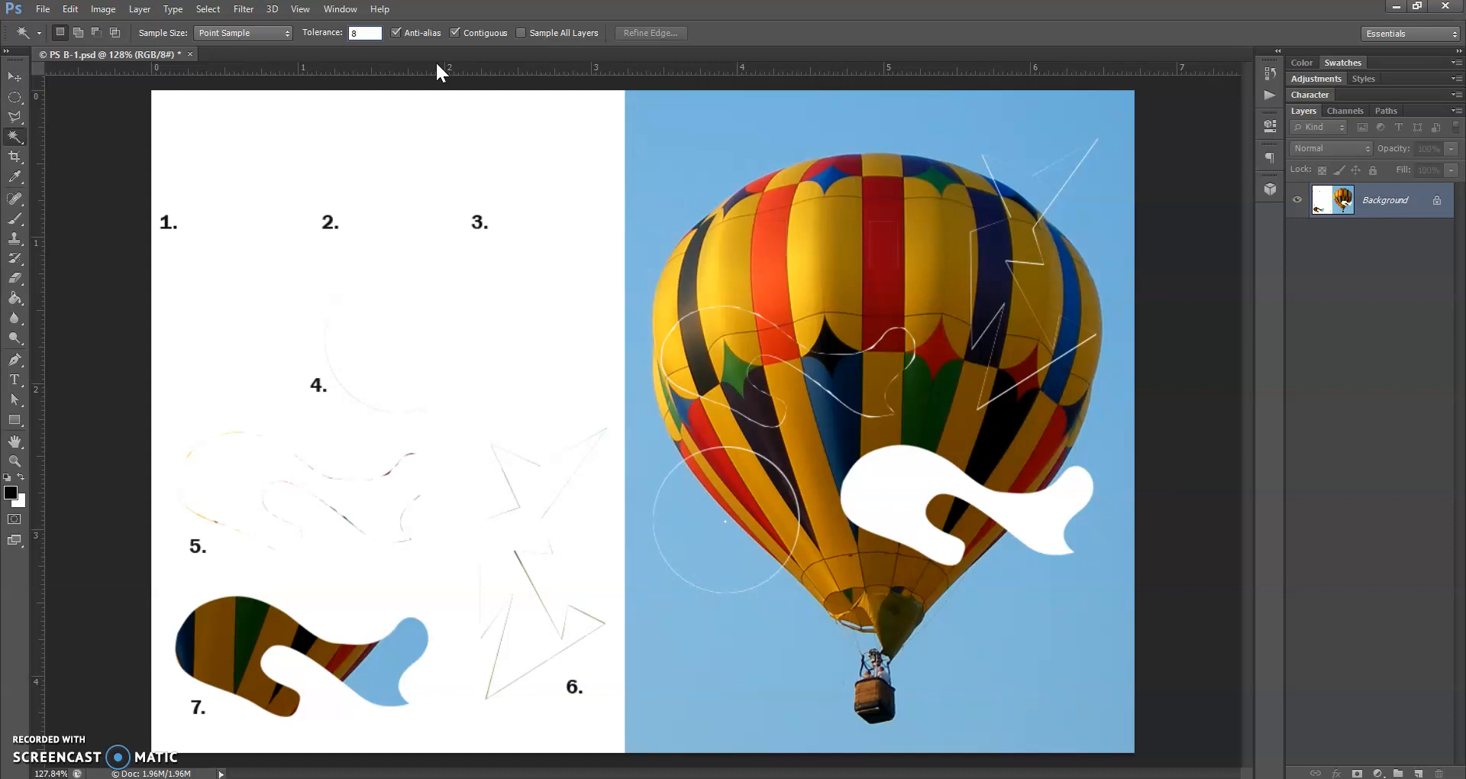
pyautogui.click(498, 32)
# Select the white curved gap in the balloon with the Magic Wand and shift the selection outline onto the matching piece 7.
pyautogui.click(889, 486)
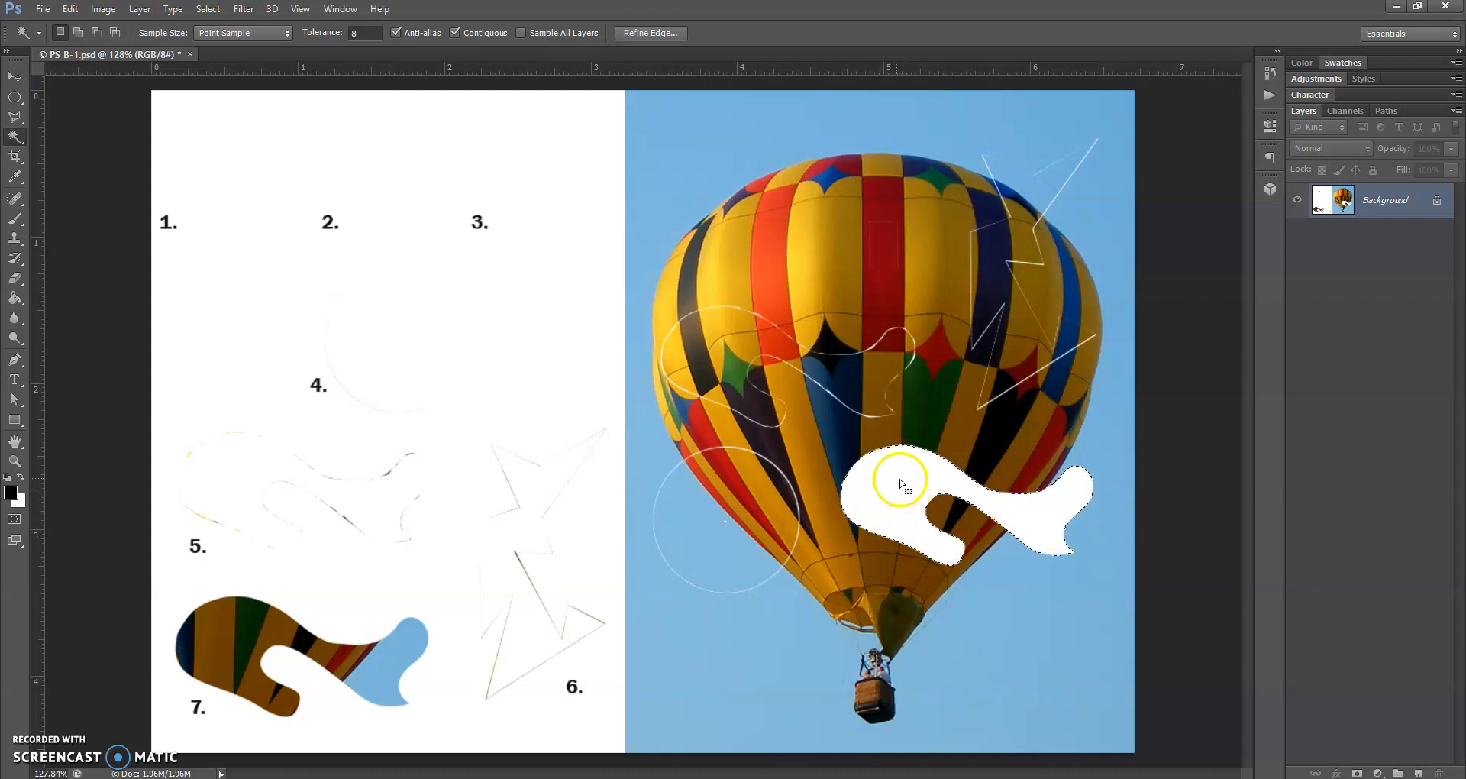
pyautogui.moveTo(897, 494); pyautogui.dragTo(237, 646)
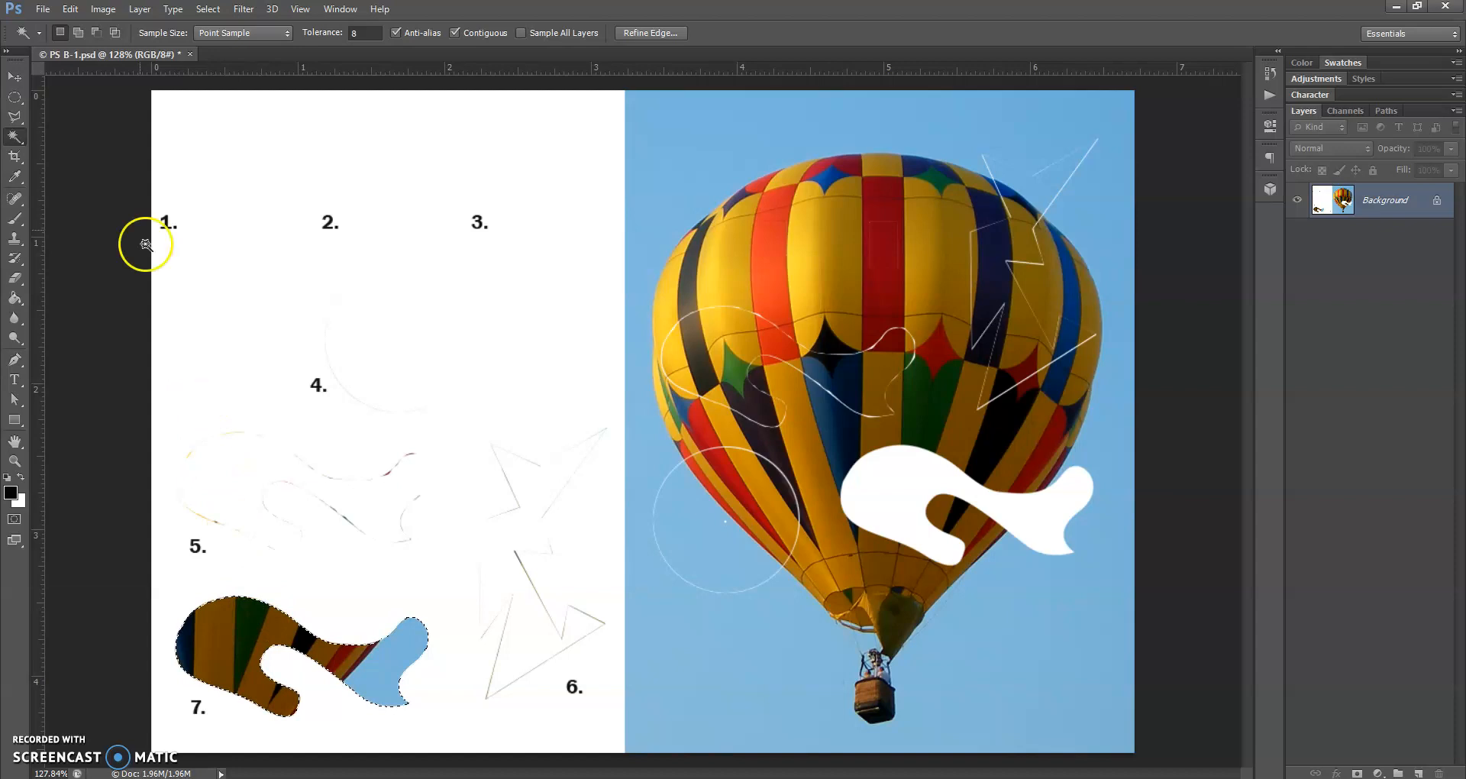
# Move the selected piece 7 into the white gap in the balloon and deselect it.
pyautogui.click(21, 79)
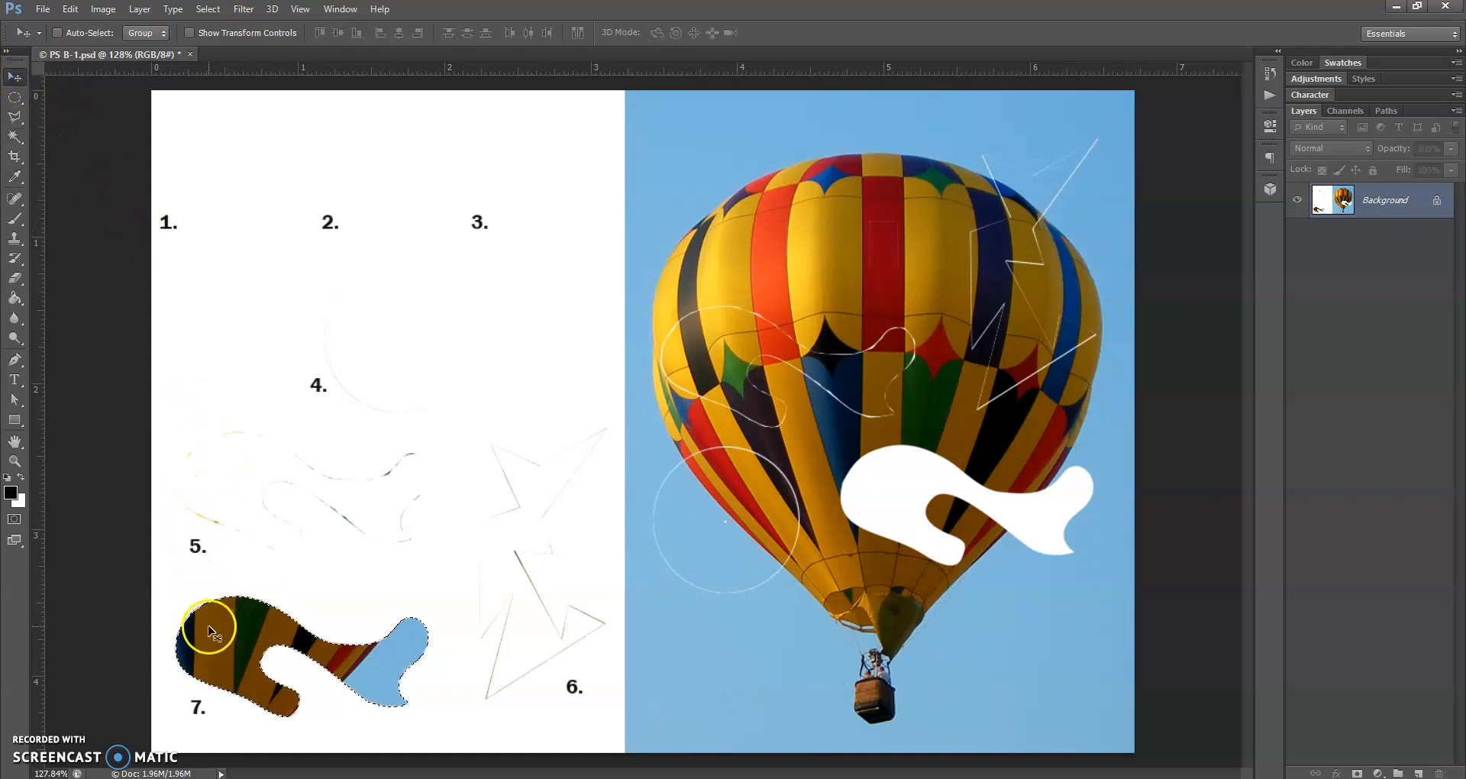
pyautogui.moveTo(208, 622); pyautogui.dragTo(875, 479)
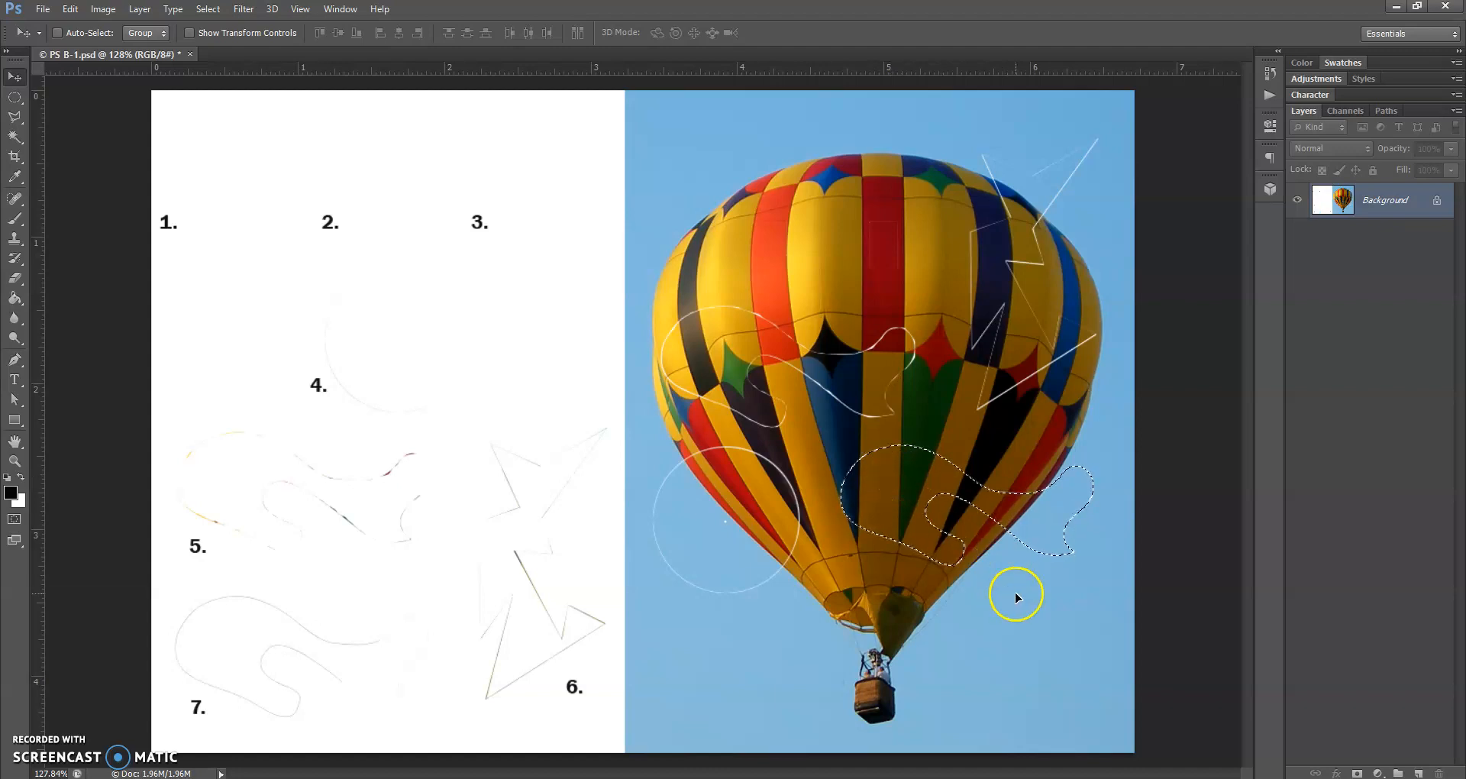
pyautogui.hotkey('ctrl', 'd')
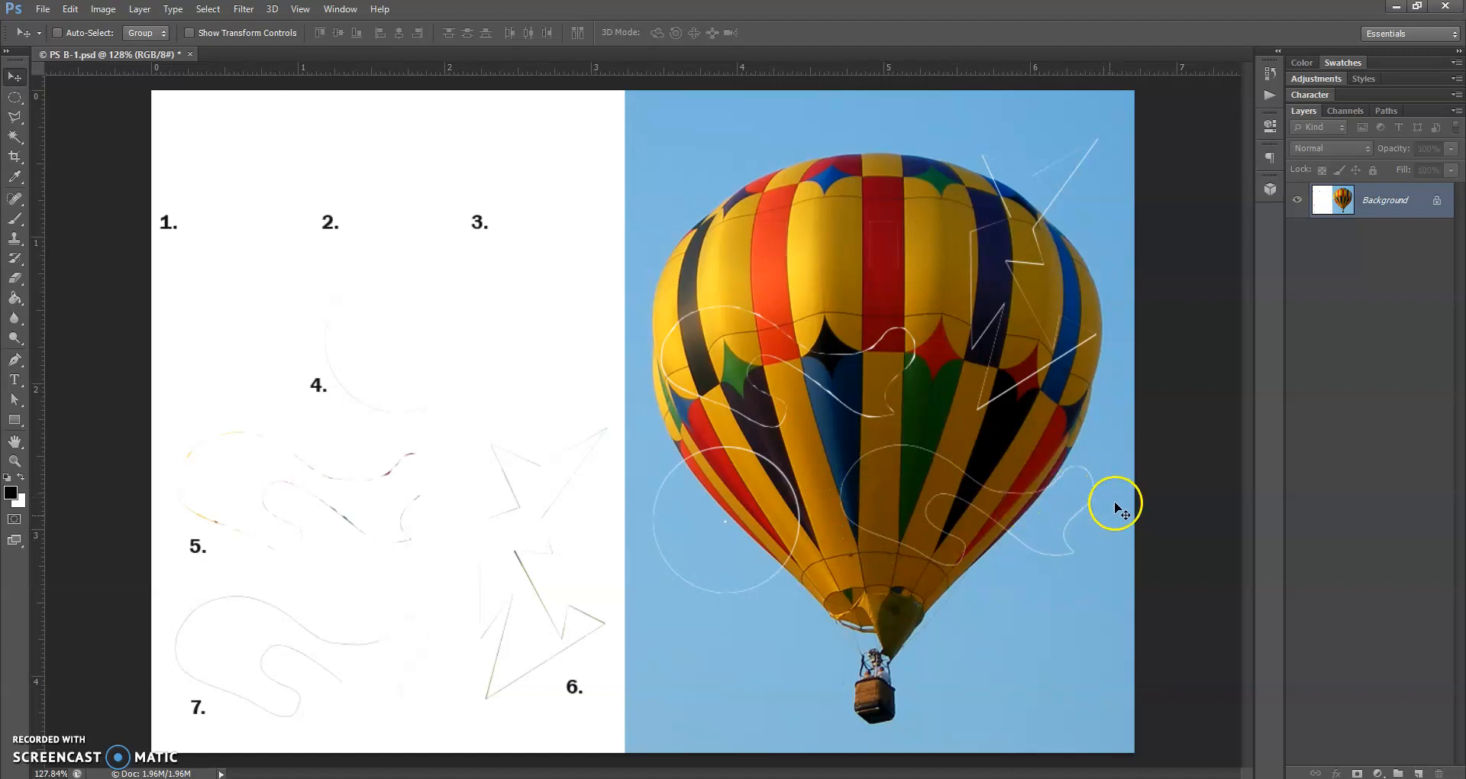
# Switch to Google Classroom in the browser, download PS B-2.psd from the Photoshop B Lesson Files, and open it in Photoshop.
pyautogui.hotkey('alt', 'Tab')
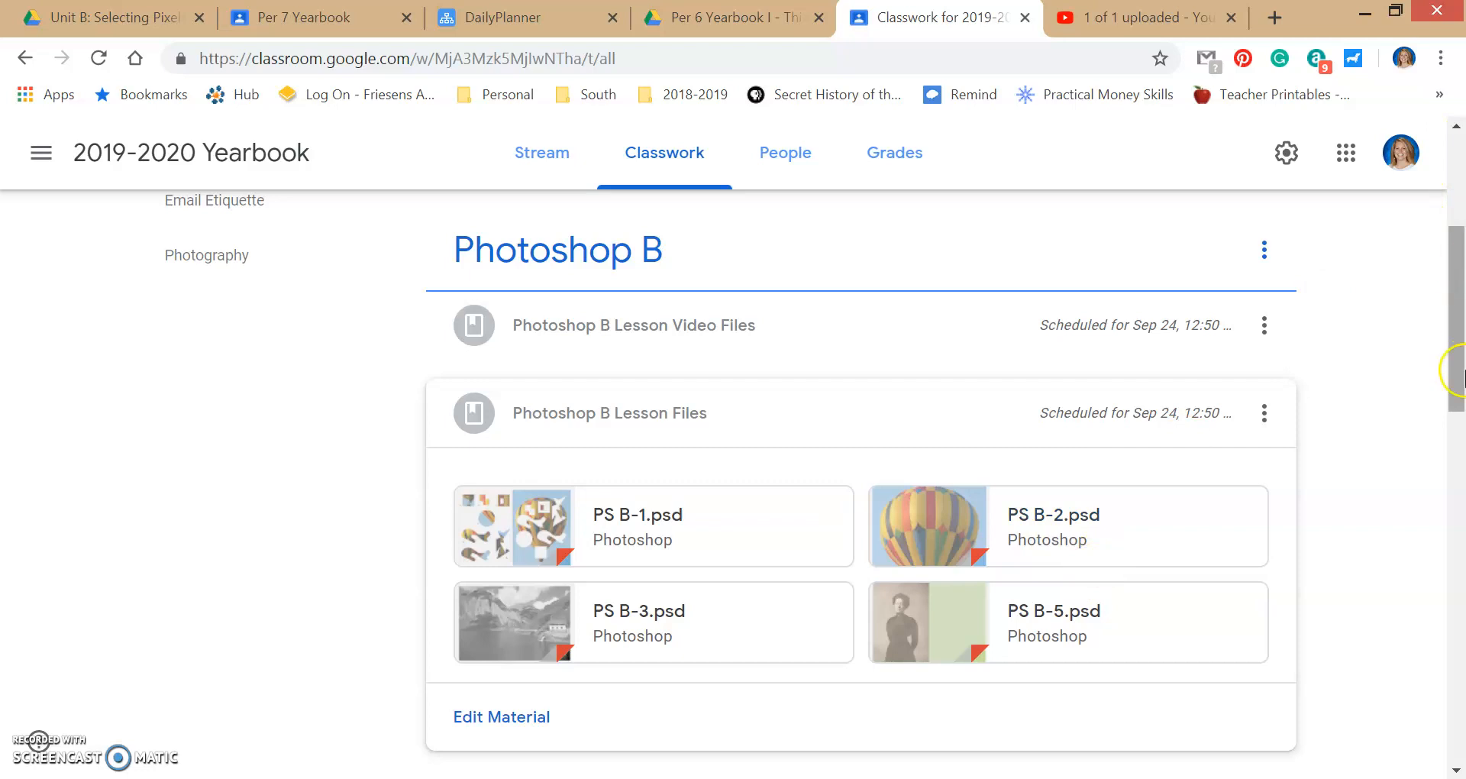
pyautogui.click(1040, 514)
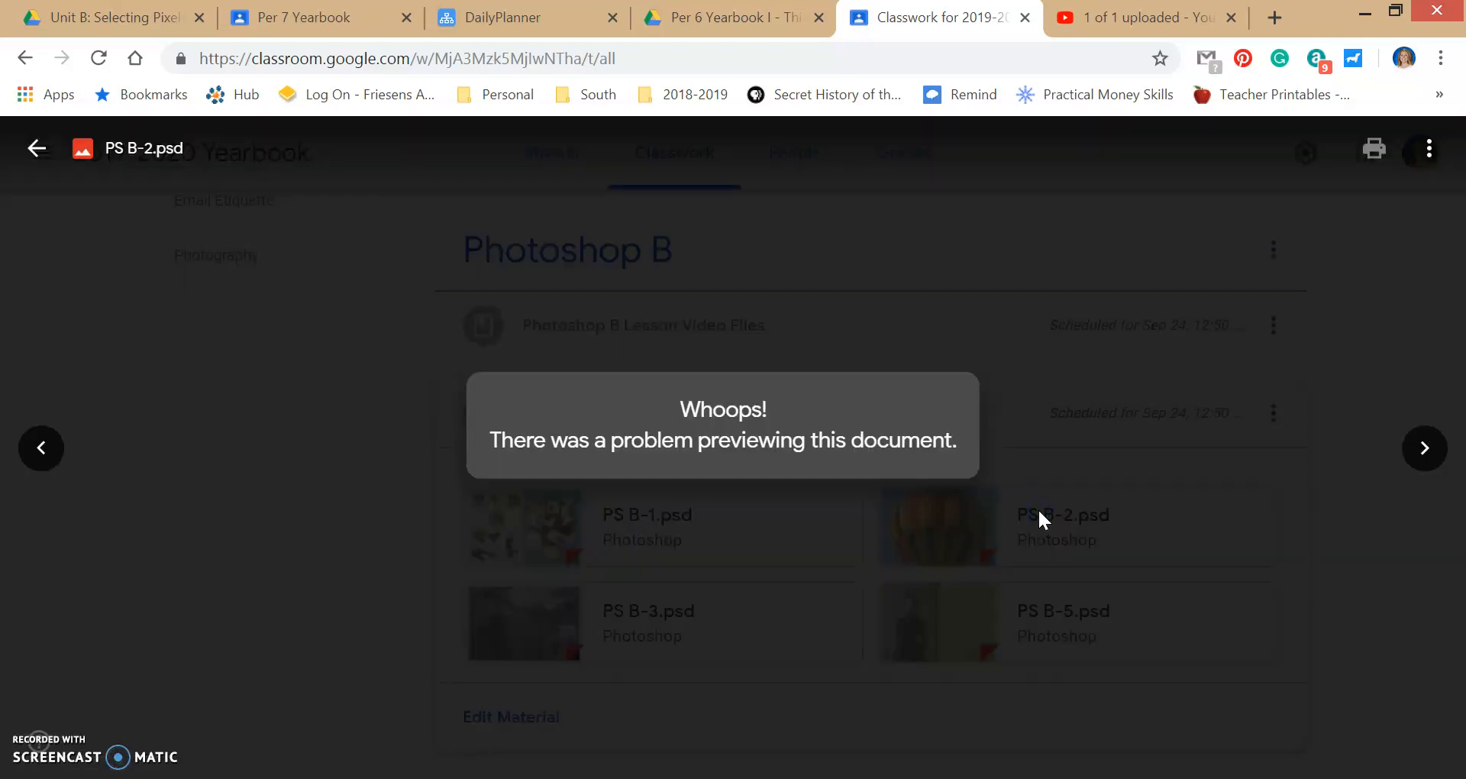
pyautogui.click(1428, 149)
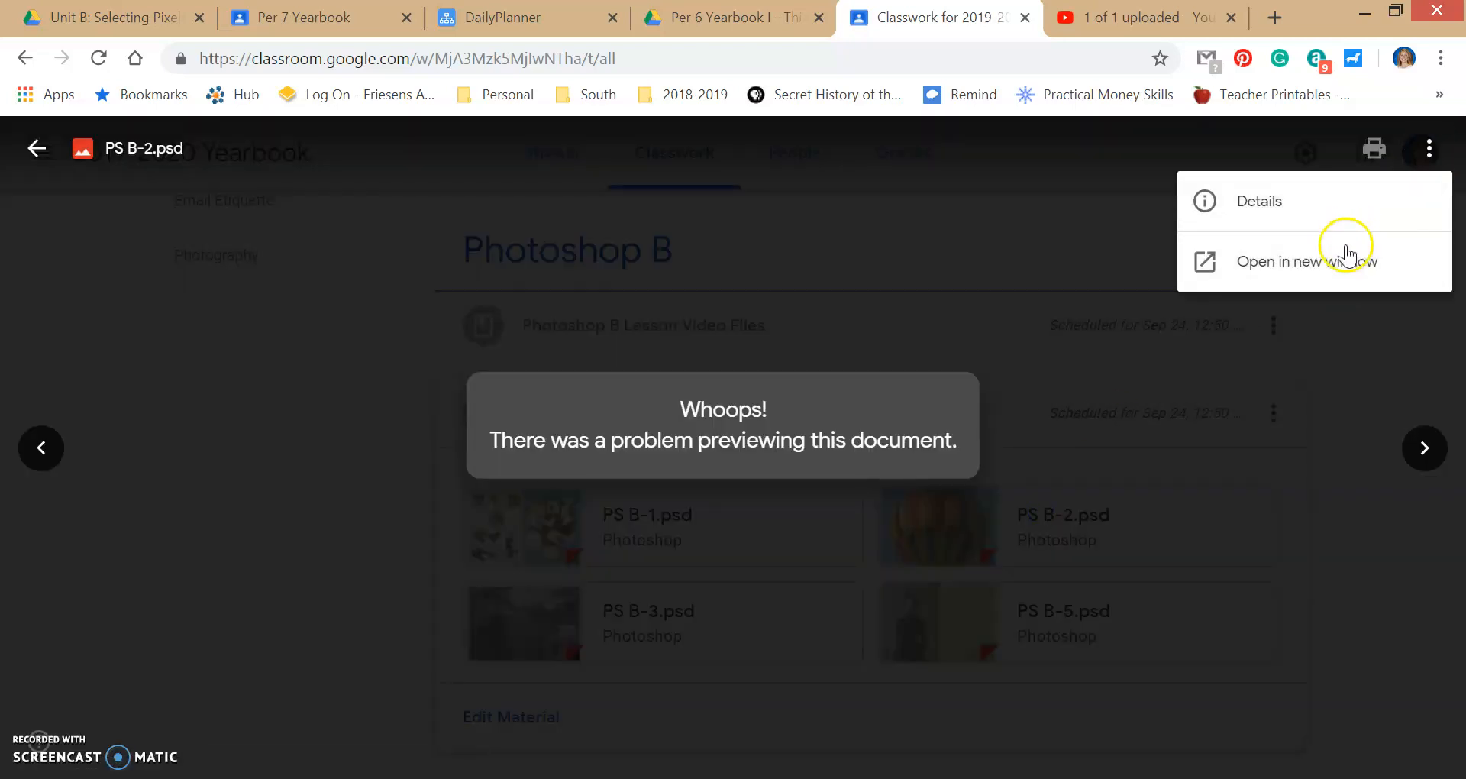
pyautogui.click(1330, 272)
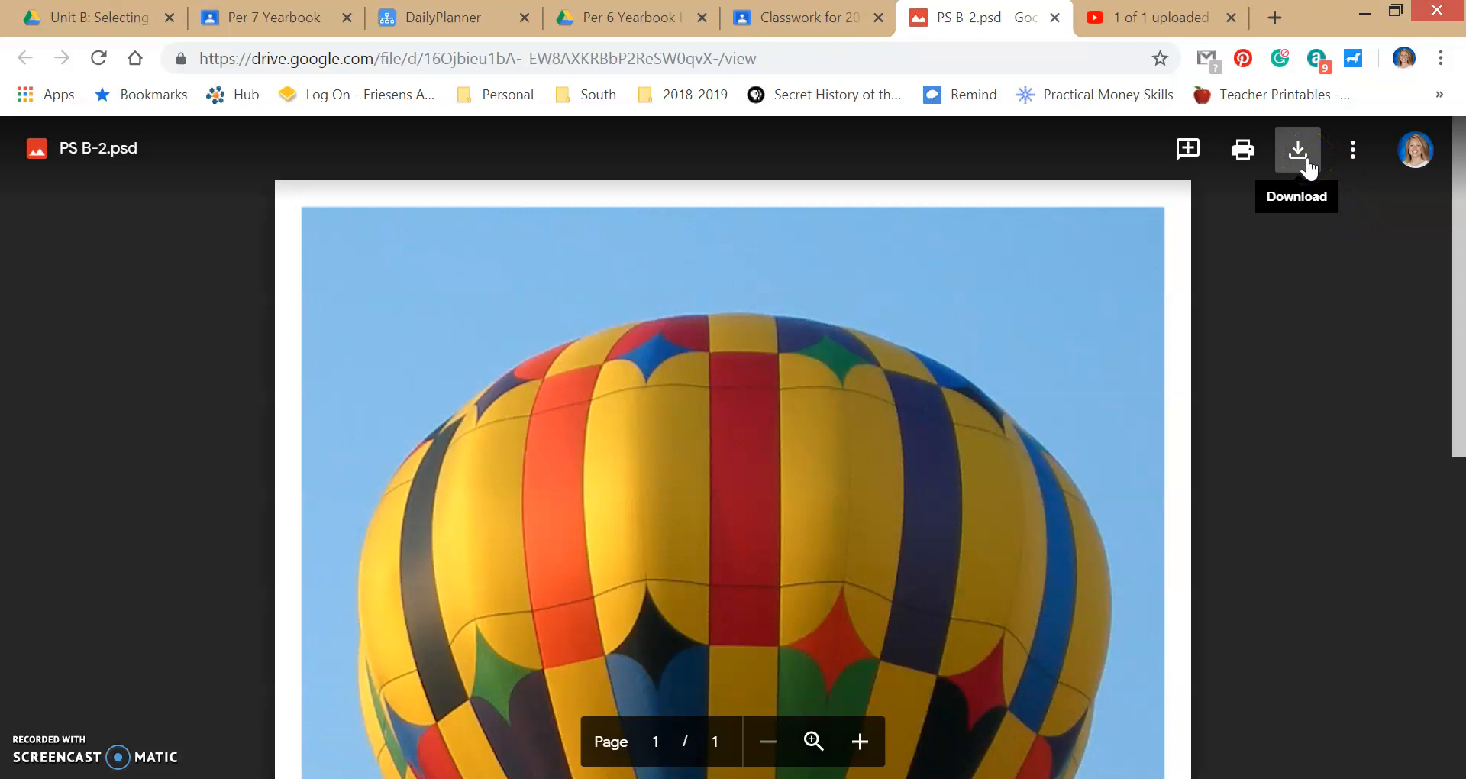
pyautogui.click(1298, 151)
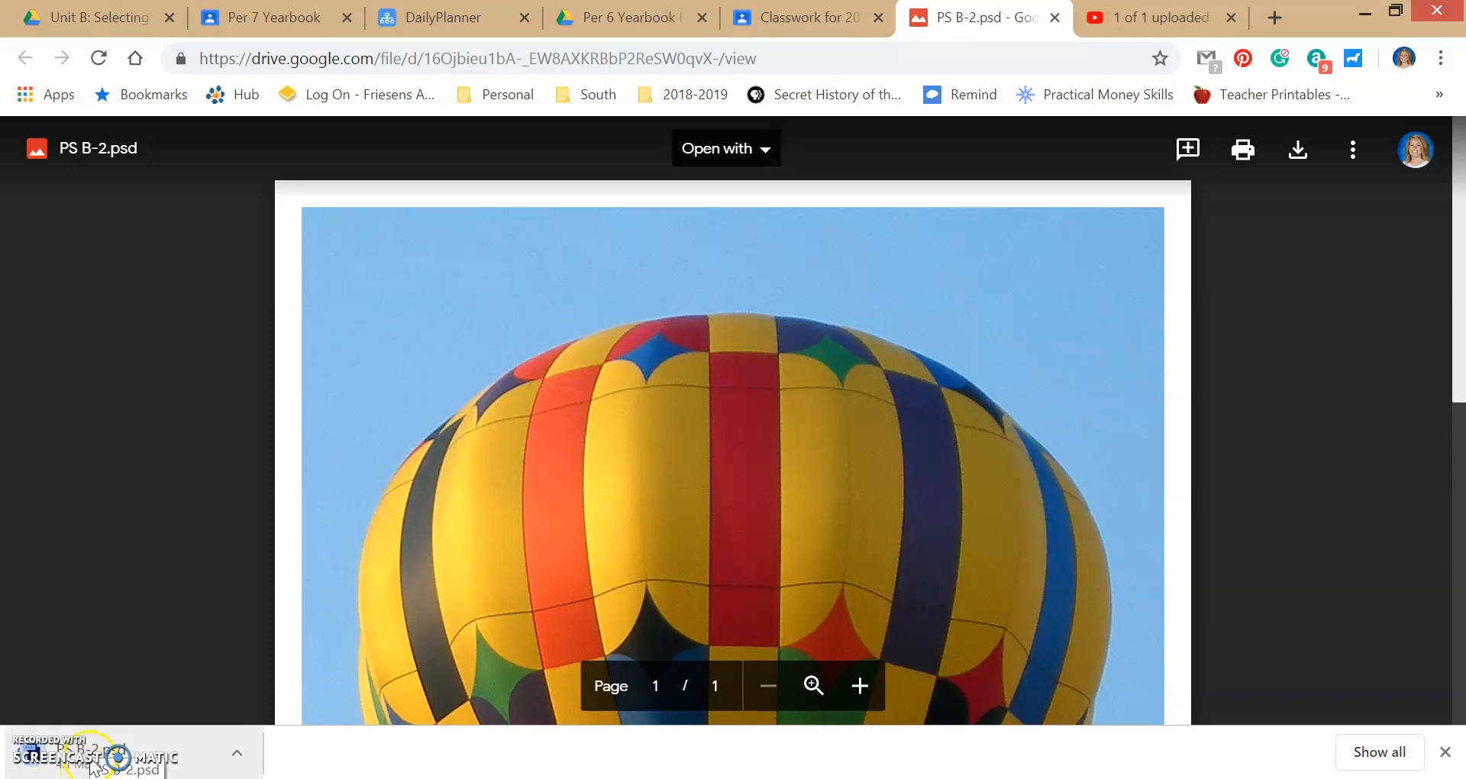
pyautogui.click(68, 766)
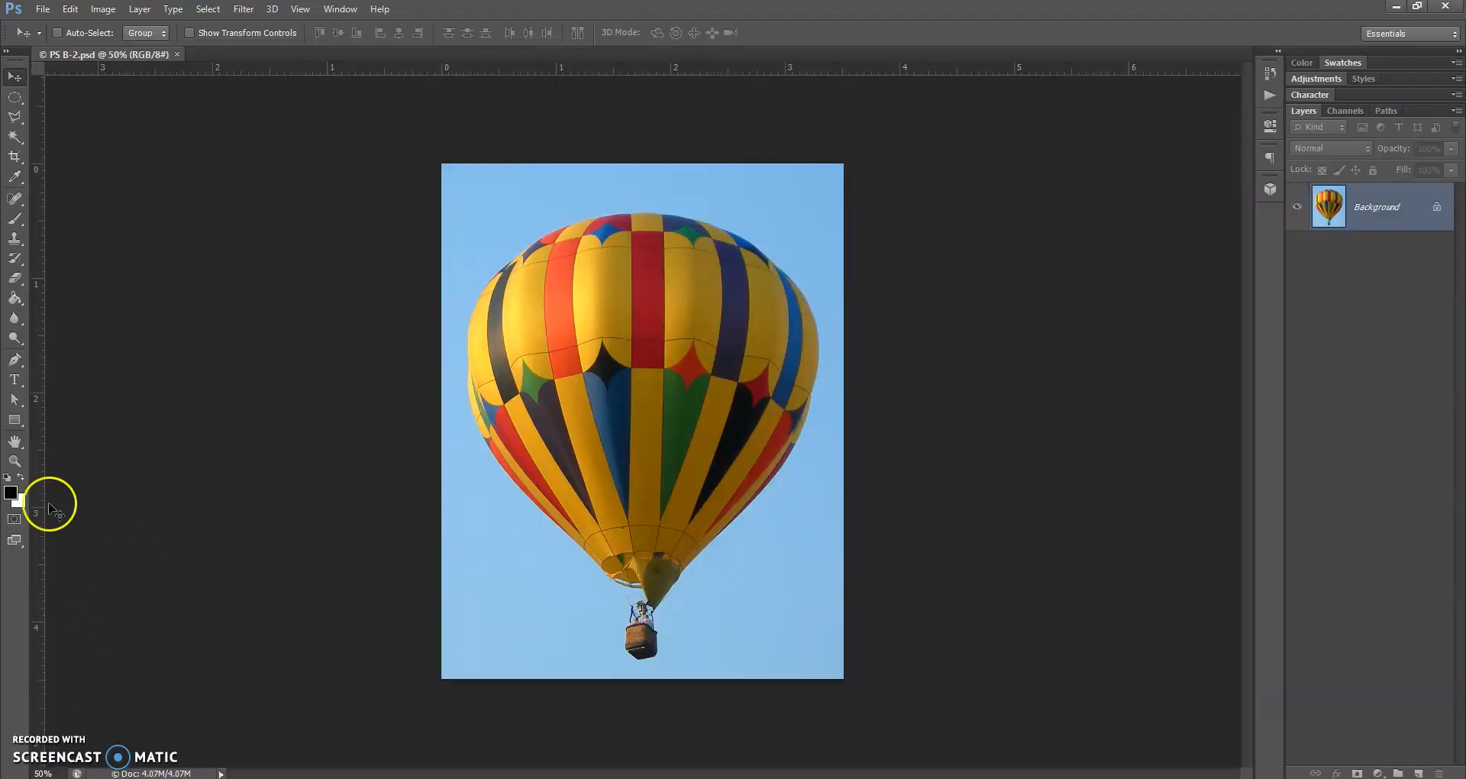
# Try to select the dark red centre stripe of the balloon with the Magic Wand at tolerance 8.
pyautogui.doubleClick(15, 443)
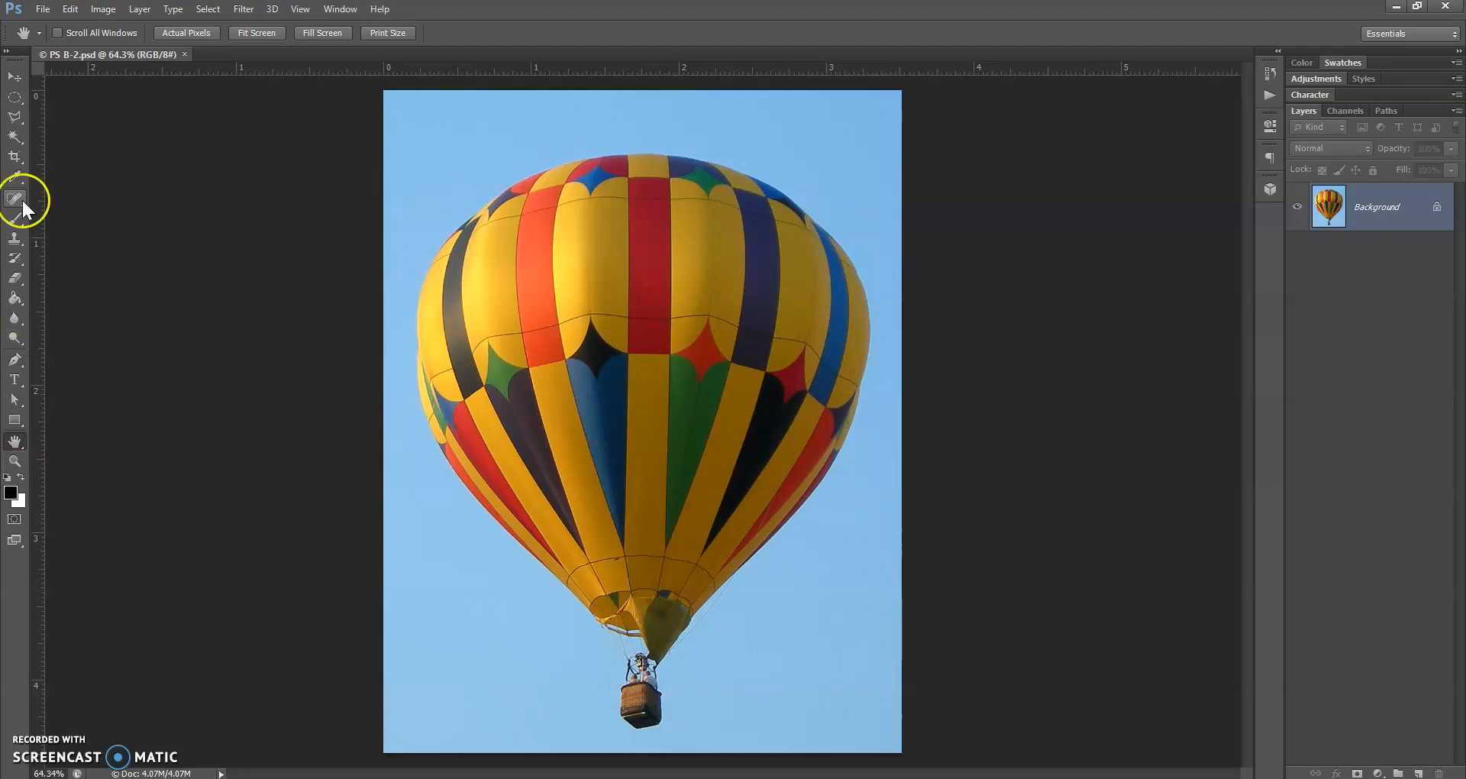
pyautogui.click(16, 138)
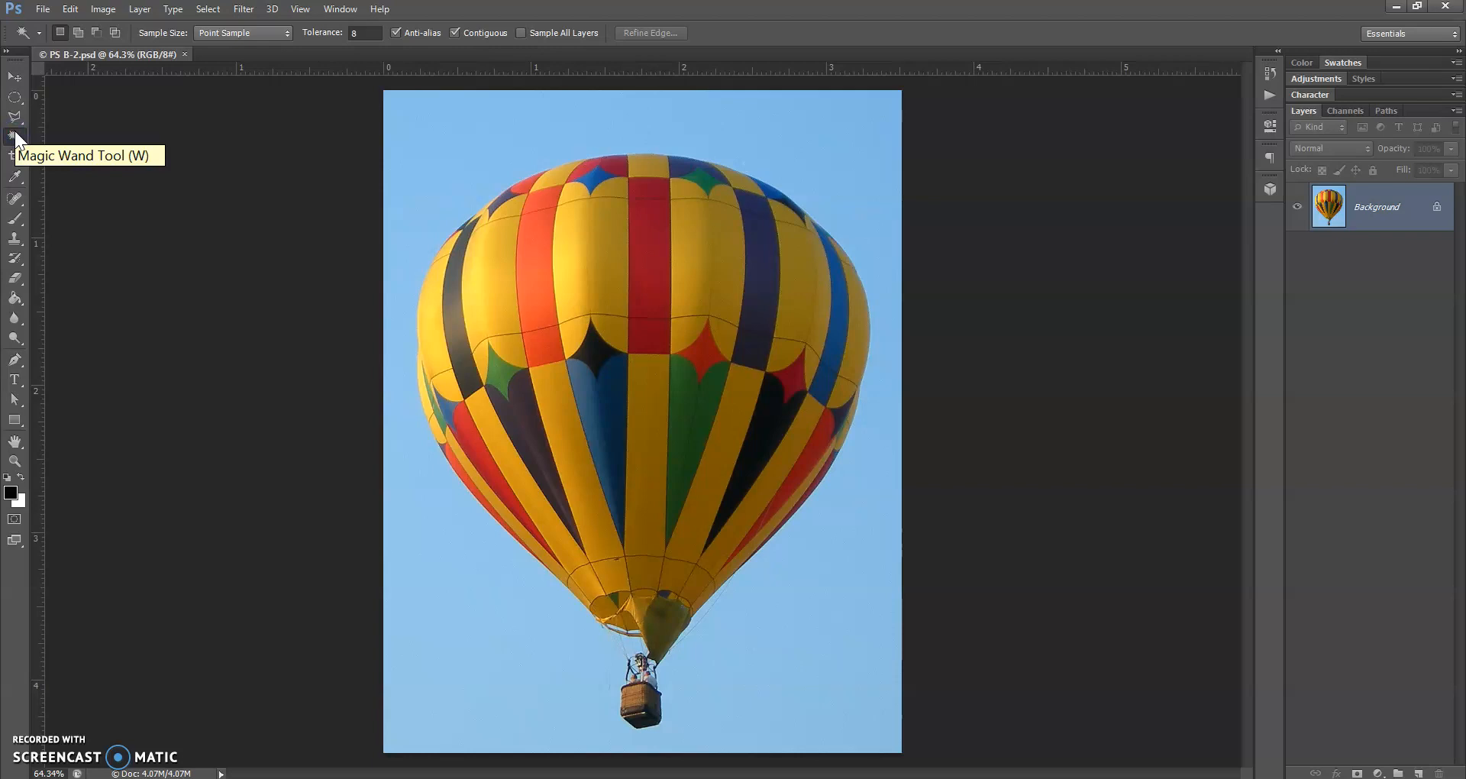
pyautogui.click(362, 43)
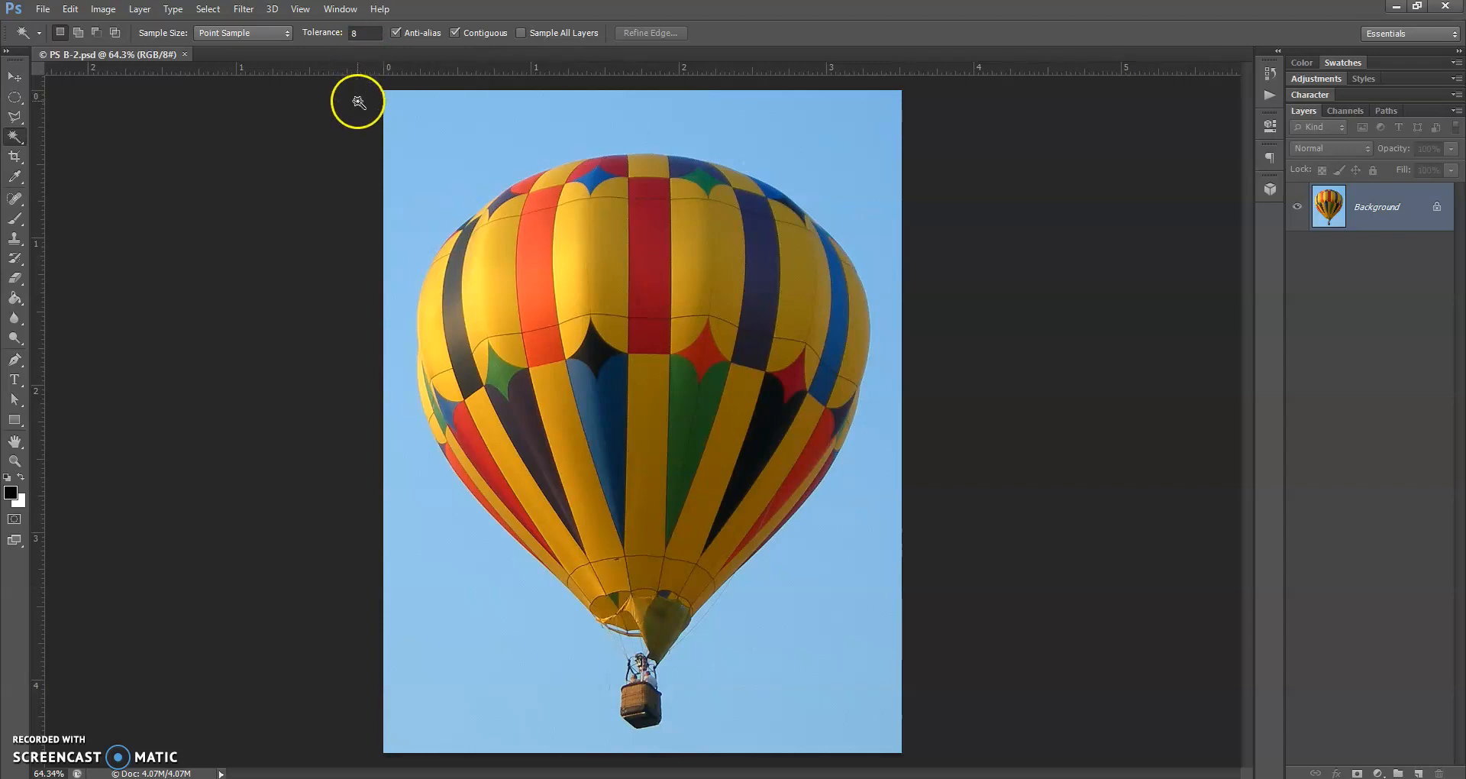
pyautogui.click(651, 252)
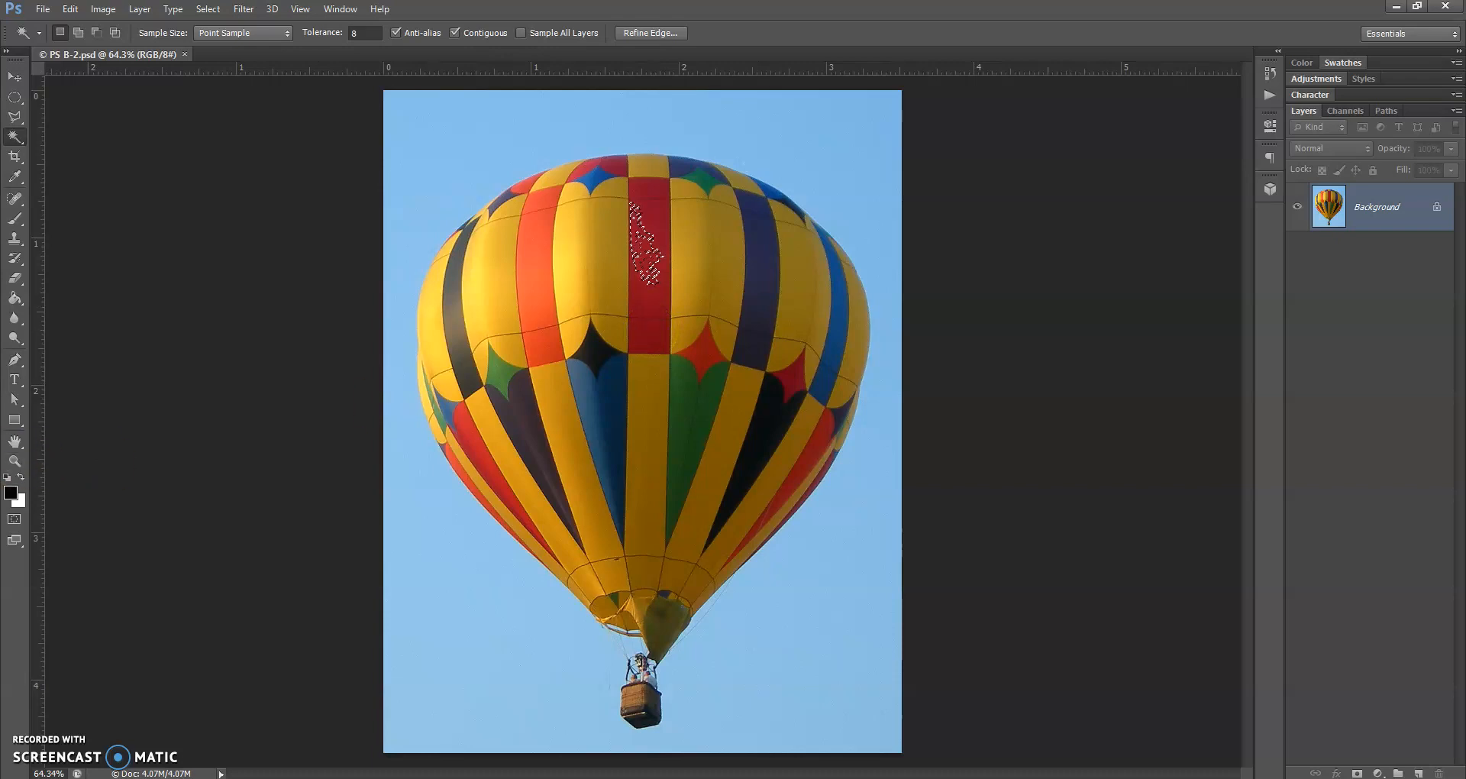
# Examine up close which pixels of the dark red centre stripe the Magic Wand selected.
pyautogui.click(14, 461)
pyautogui.click(651, 282)
pyautogui.click(650, 282)
pyautogui.click(651, 282)
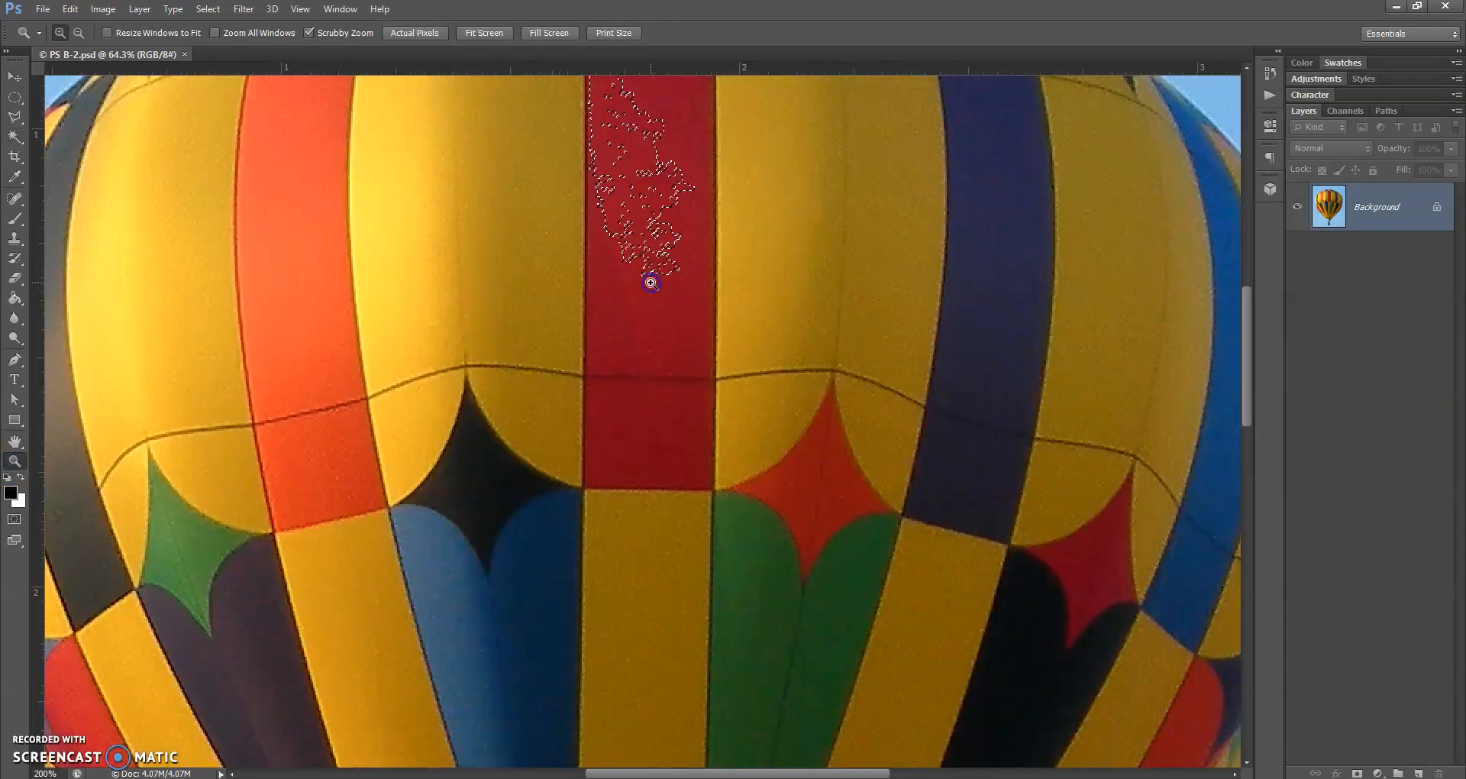
pyautogui.click(650, 282)
pyautogui.click(650, 282)
pyautogui.scroll(4, 651, 283)
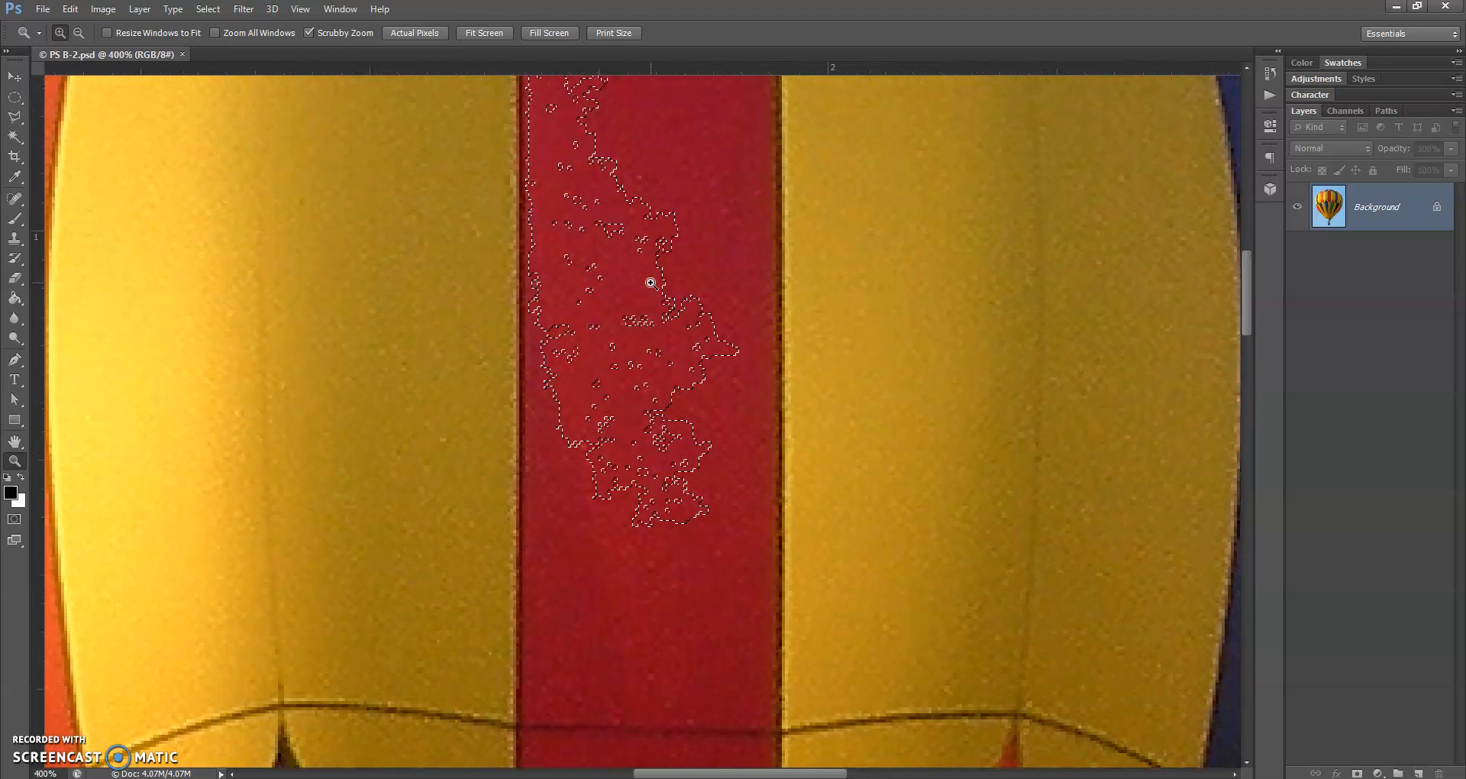
pyautogui.scroll(2, 651, 283)
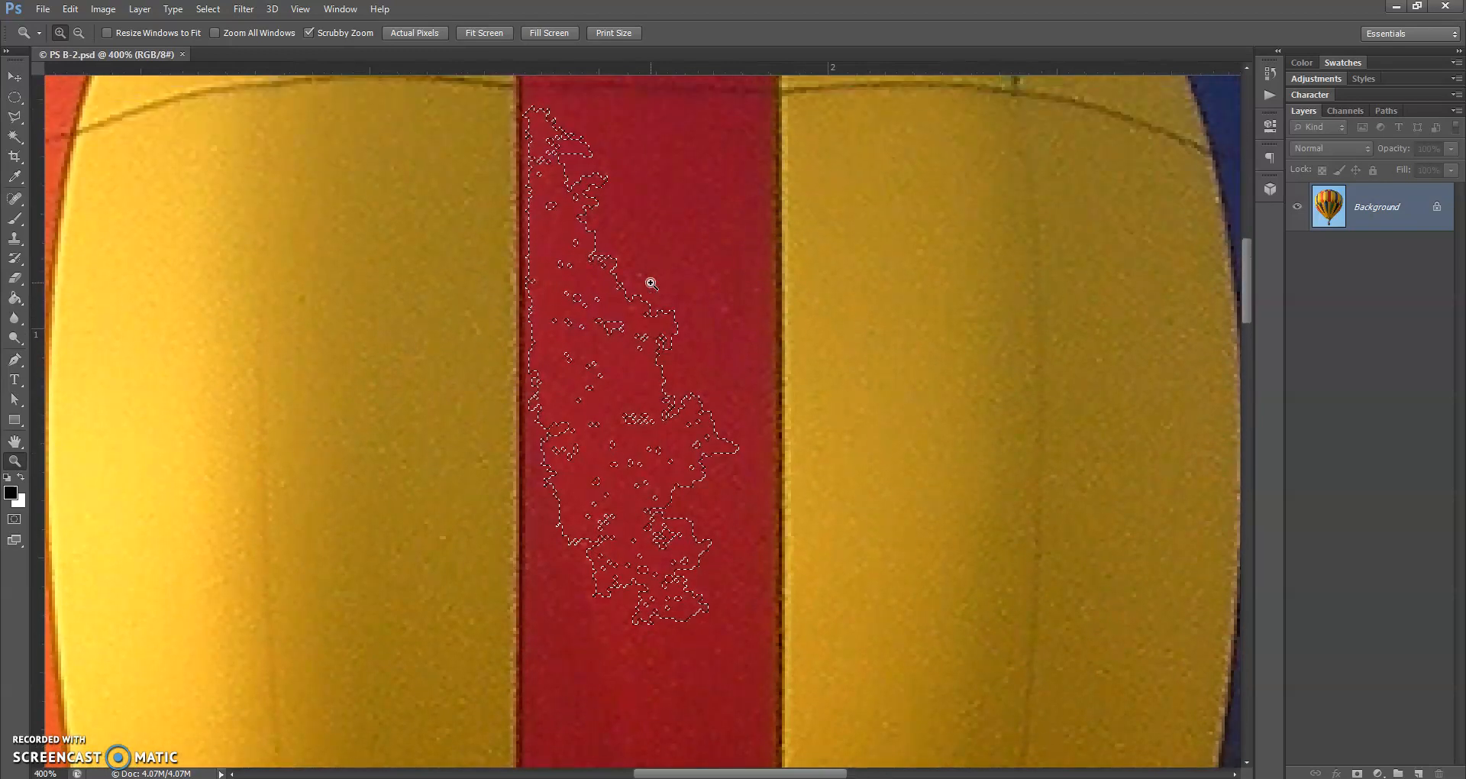
pyautogui.click(16, 137)
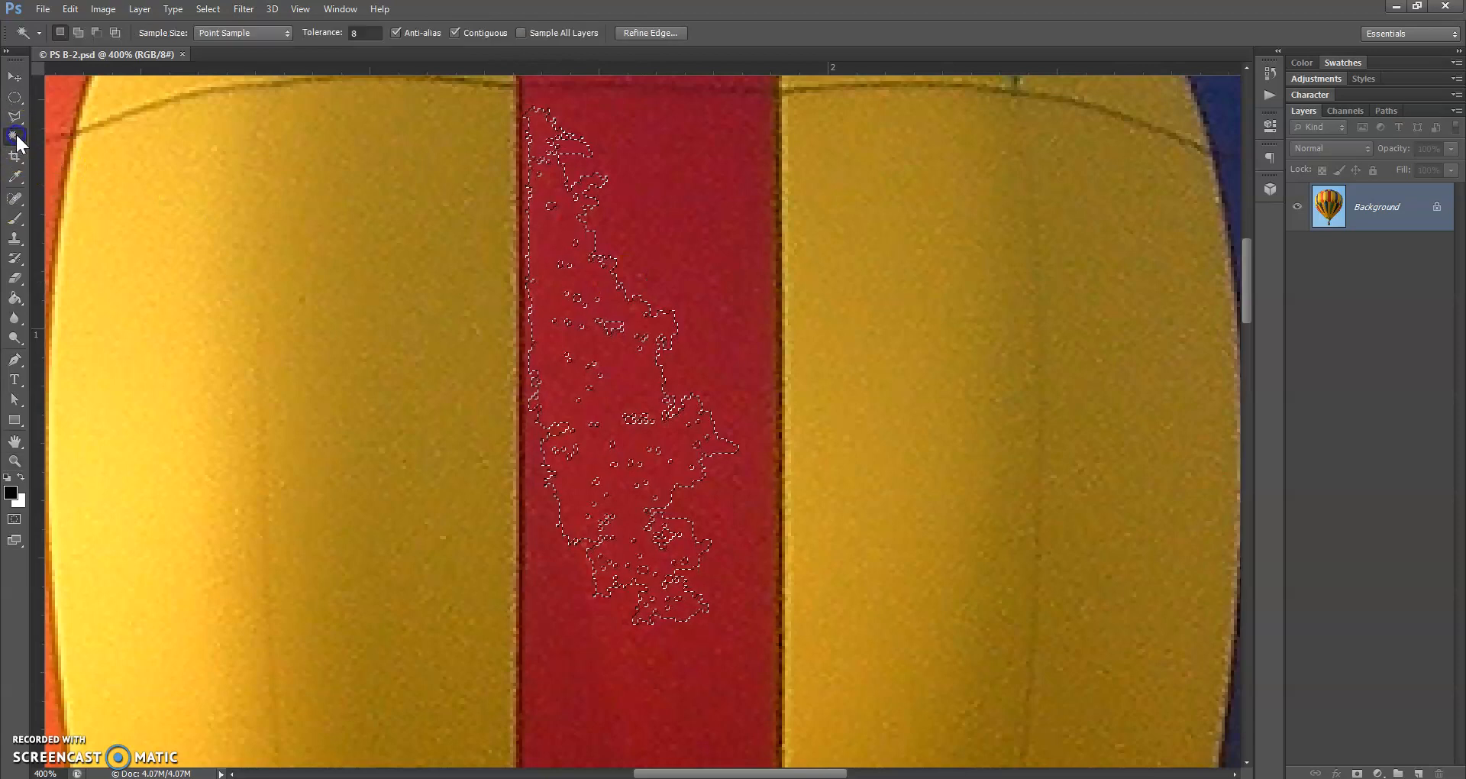
pyautogui.click(631, 381)
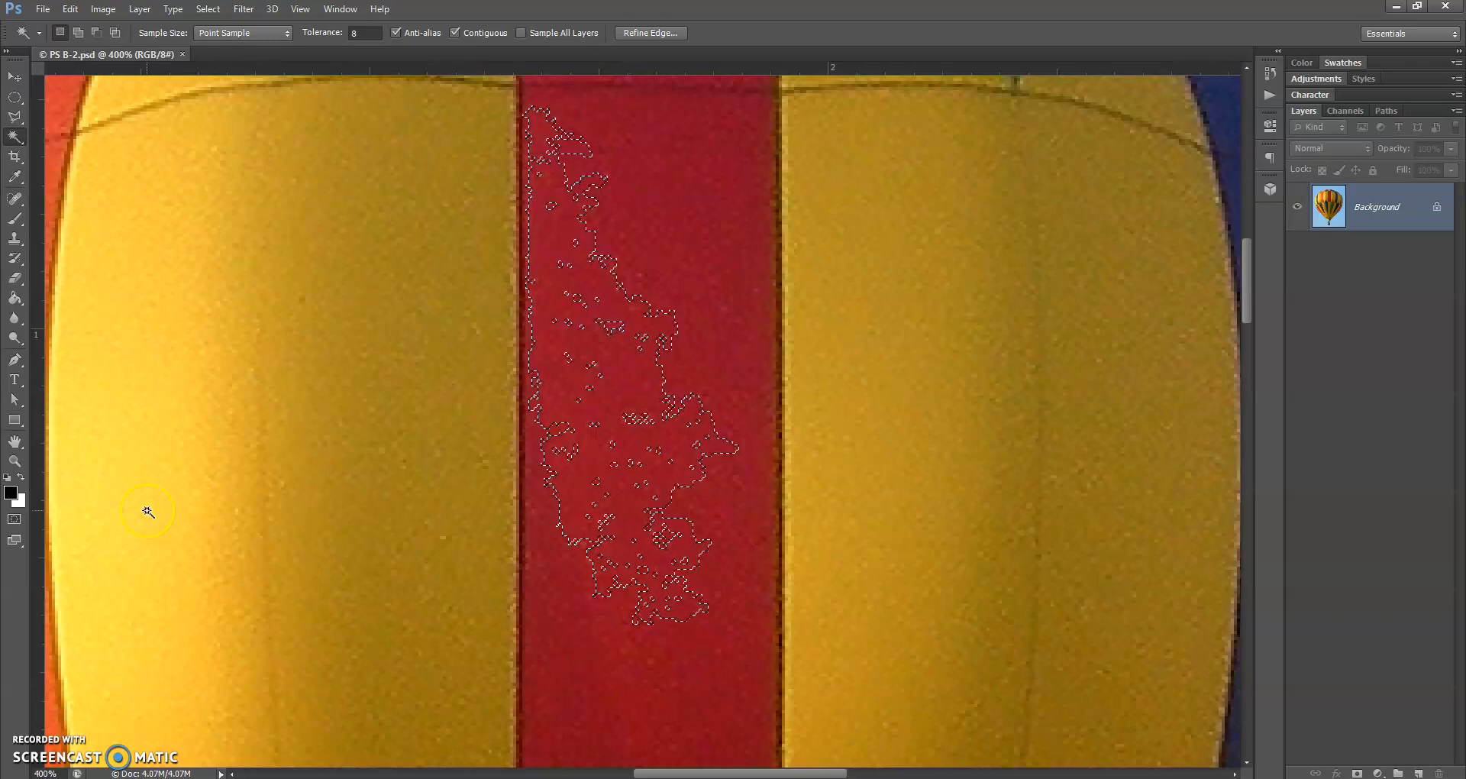
pyautogui.doubleClick(15, 441)
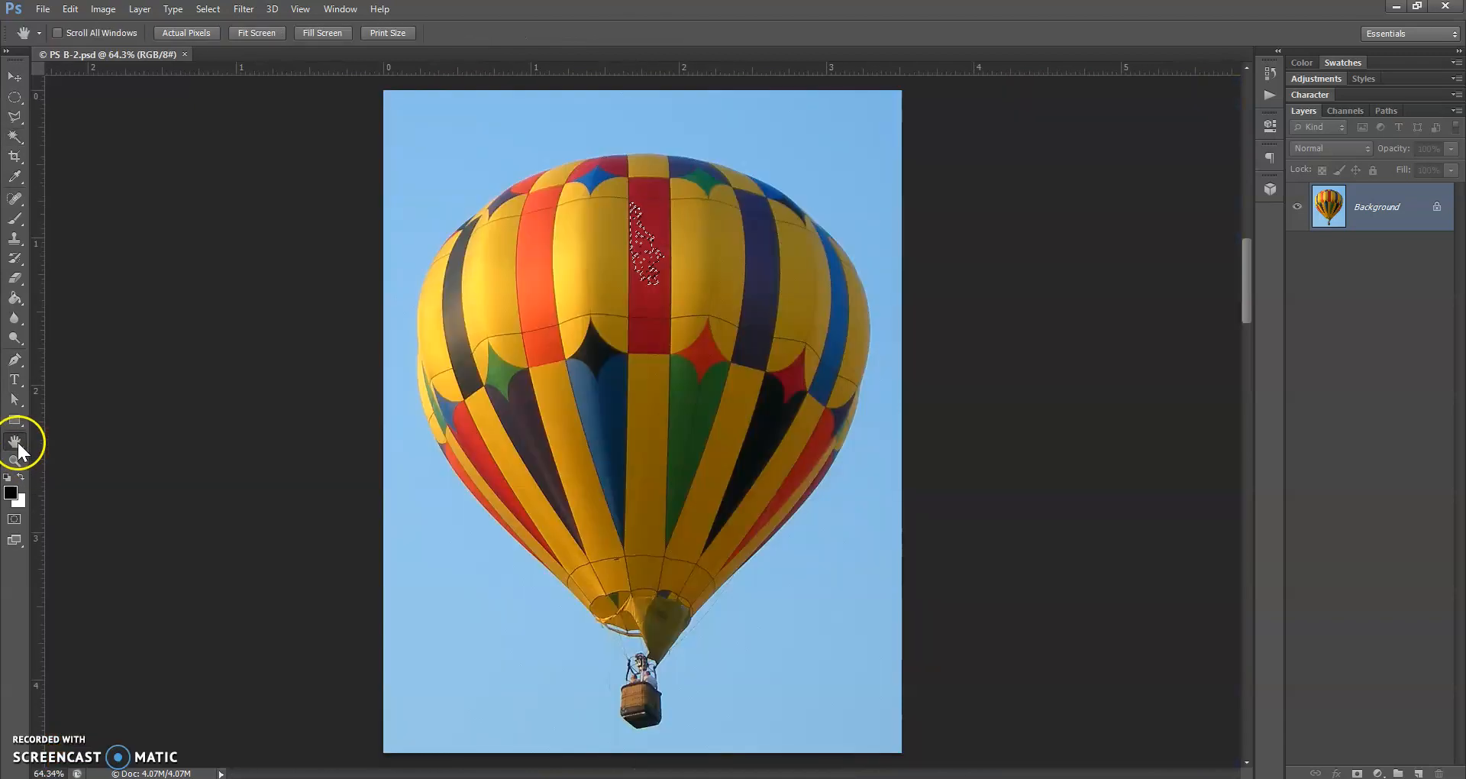
# Clear the selection and reselect the dark red centre stripe with the Magic Wand at tolerance 48.
pyautogui.hotkey('ctrl', 'd')
pyautogui.click(15, 136)
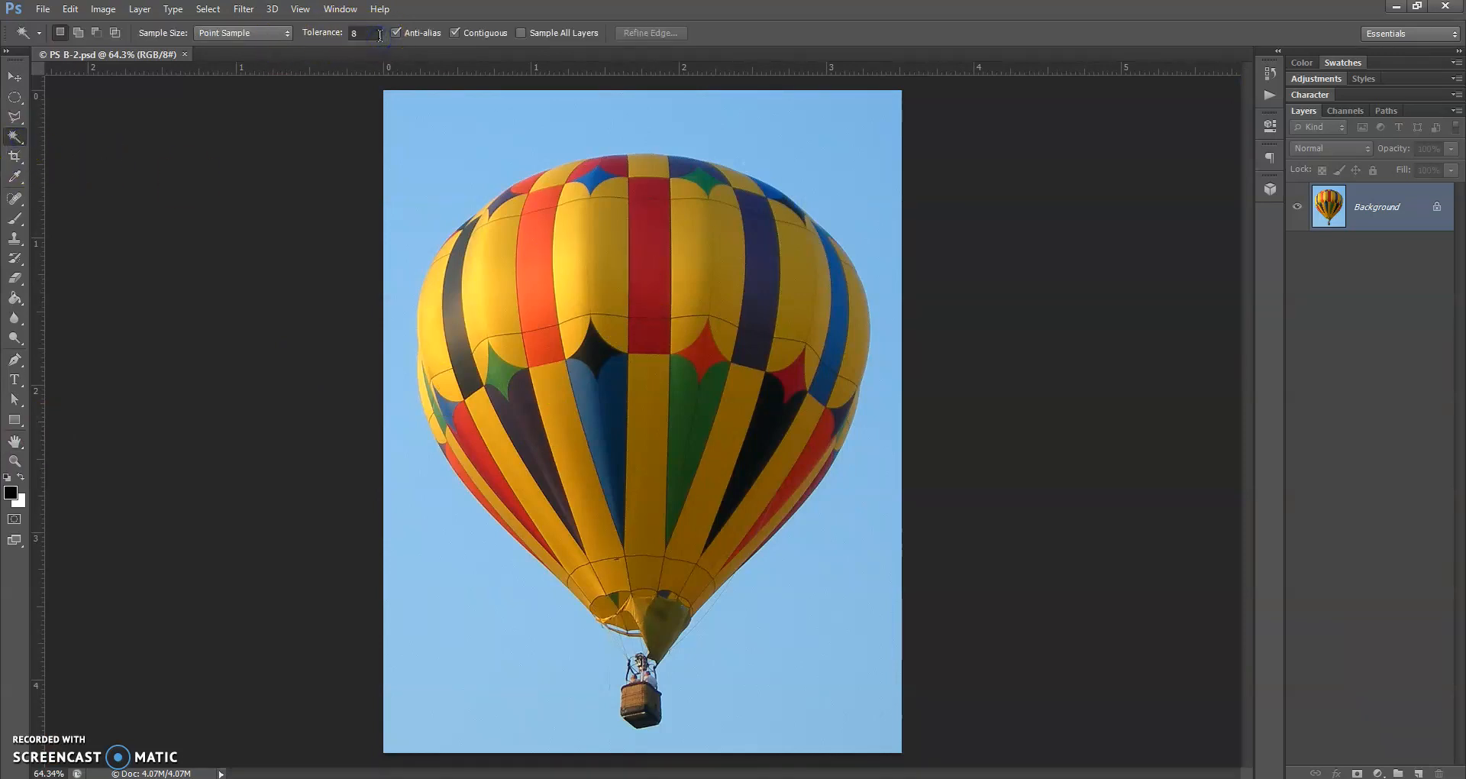
pyautogui.click(374, 34)
pyautogui.write('48')
pyautogui.click(649, 260)
pyautogui.click(651, 293)
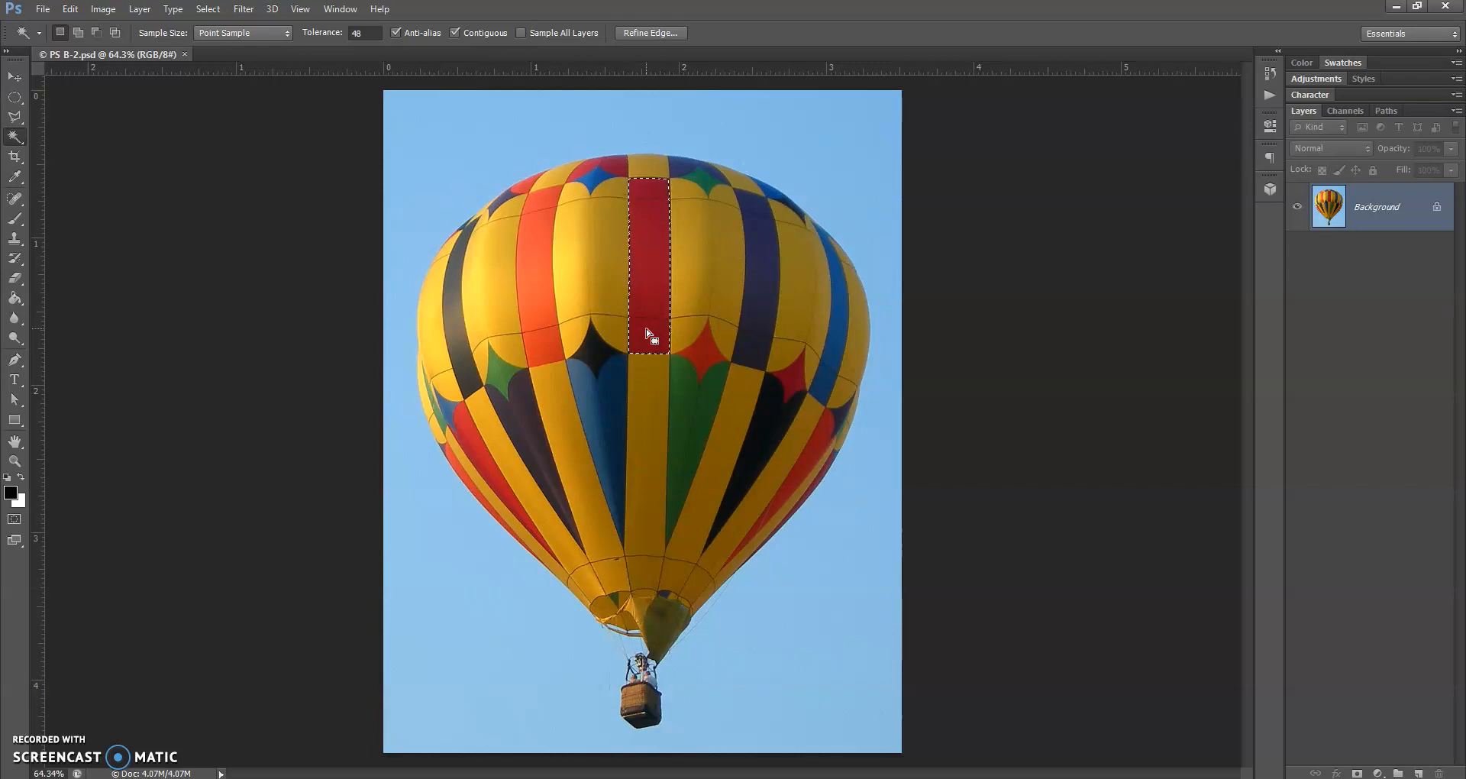
# Clear the selection, turn off Contiguous, and select similar reds across the whole balloon by sampling the dark red centre stripe.
pyautogui.hotkey('ctrl', 'd')
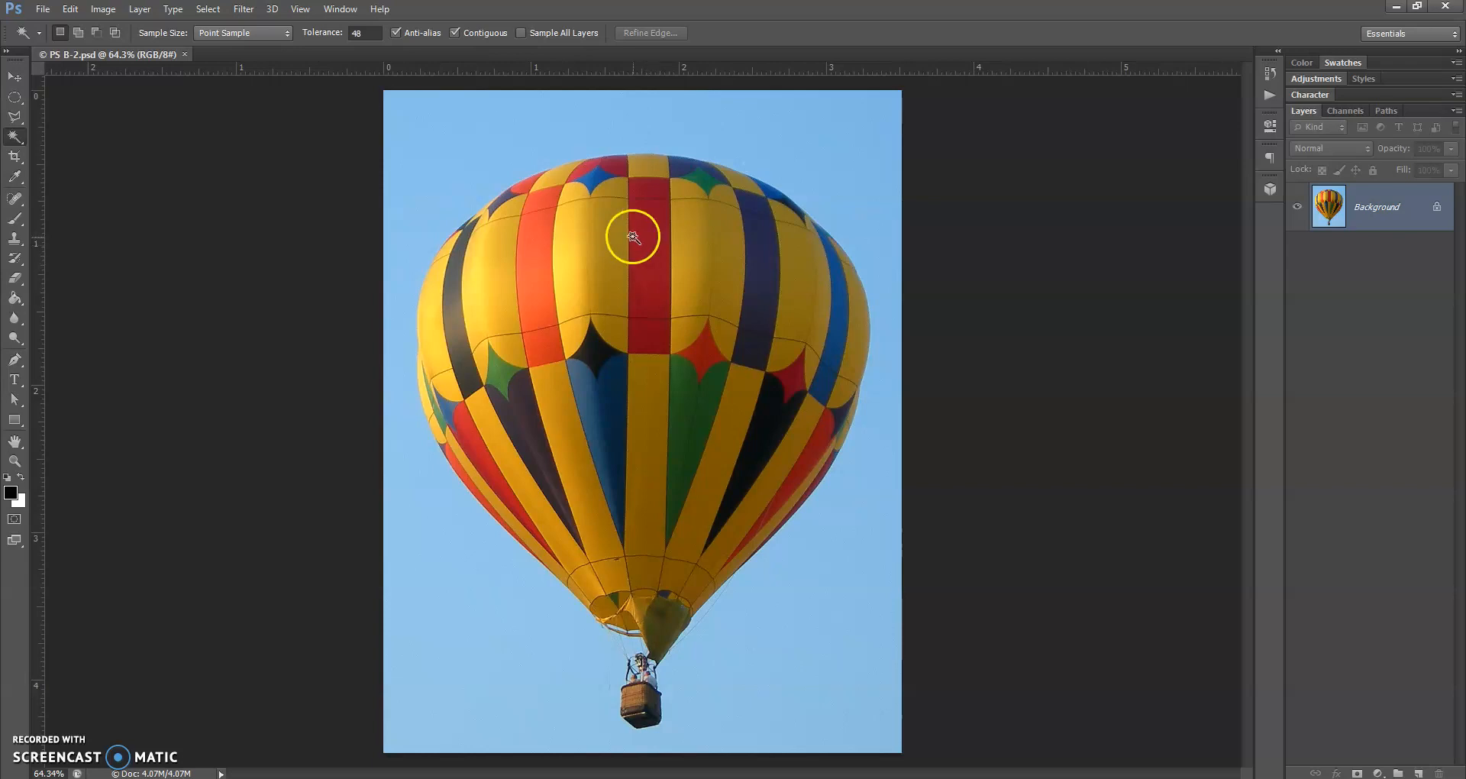
pyautogui.click(455, 33)
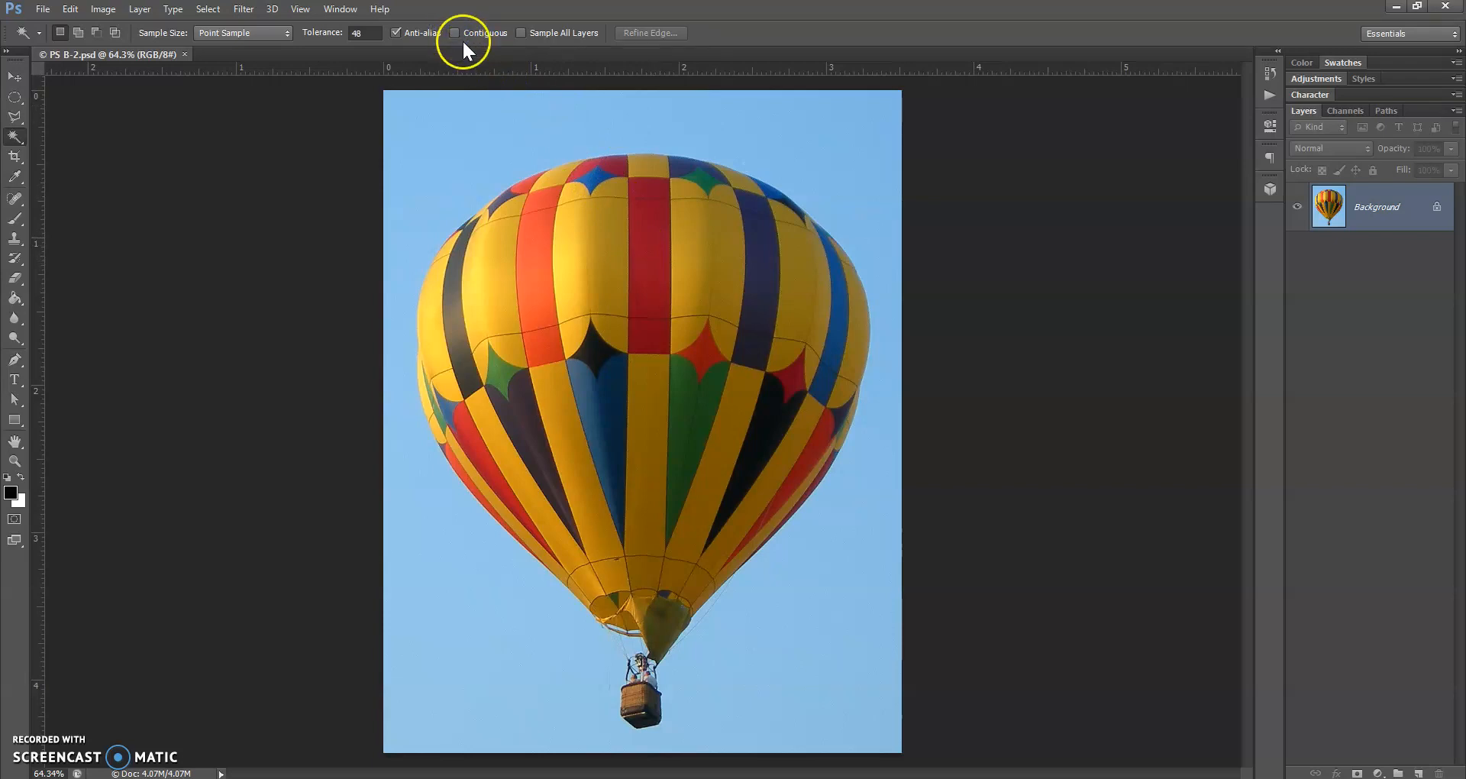
pyautogui.click(648, 255)
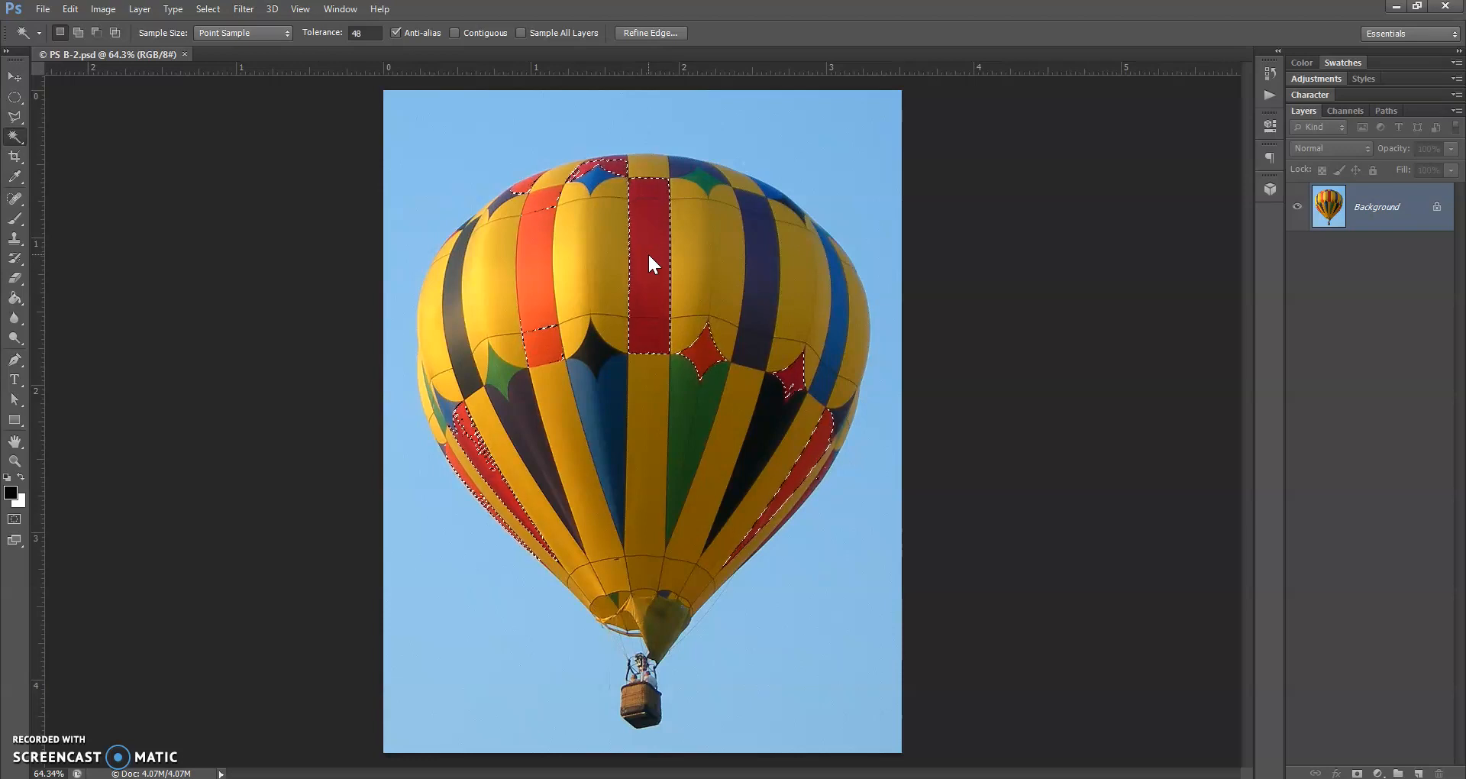
pyautogui.hotkey('ctrl', 'd')
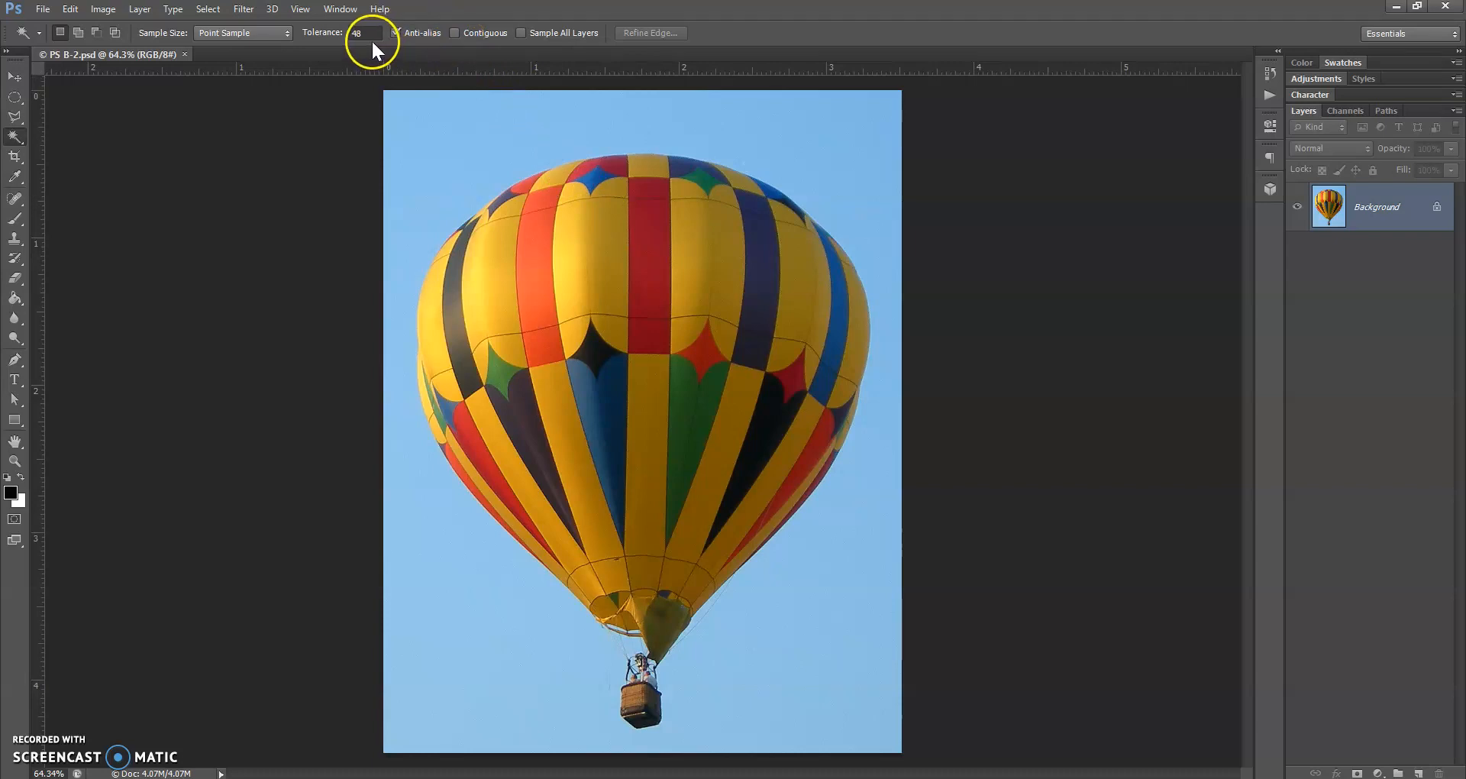
pyautogui.click(651, 267)
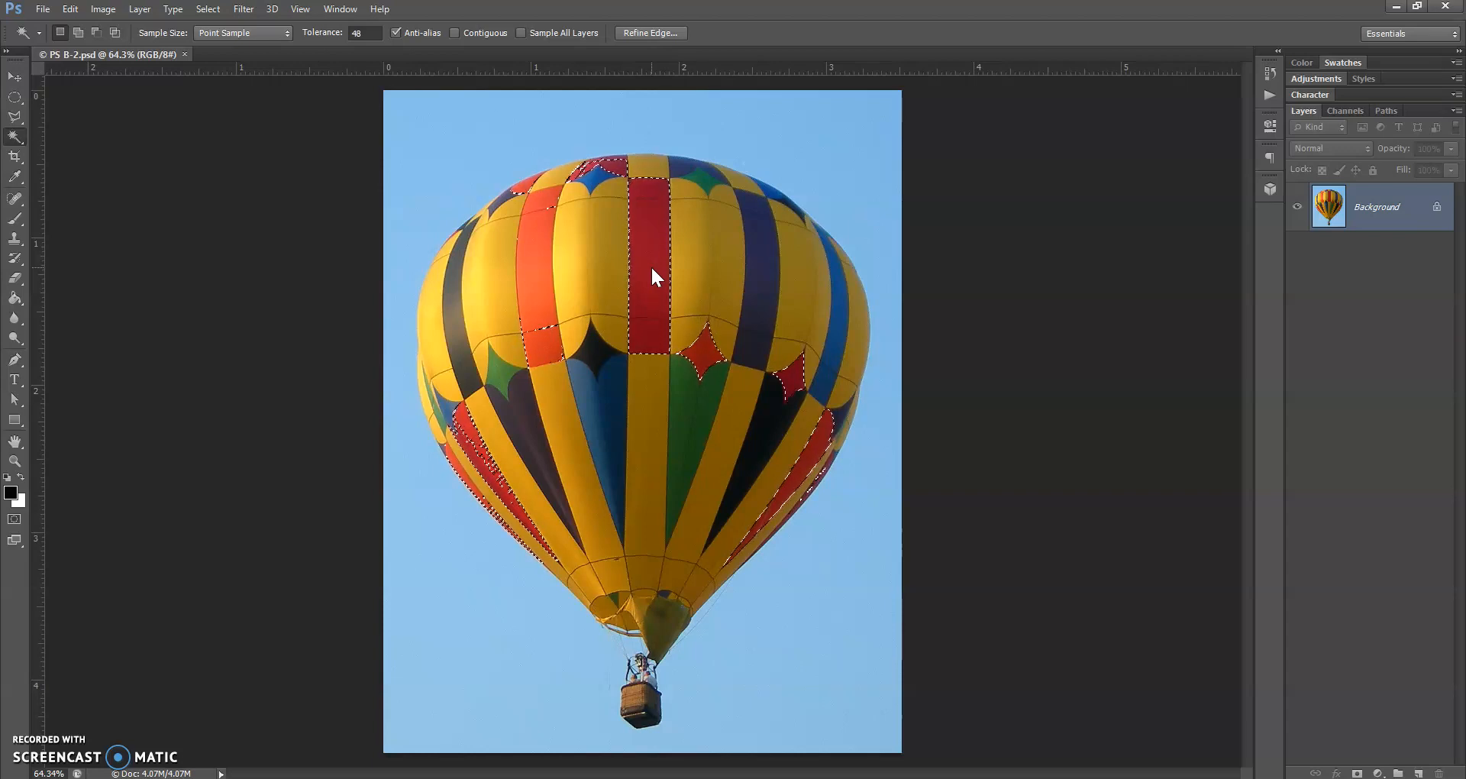
pyautogui.click(234, 388)
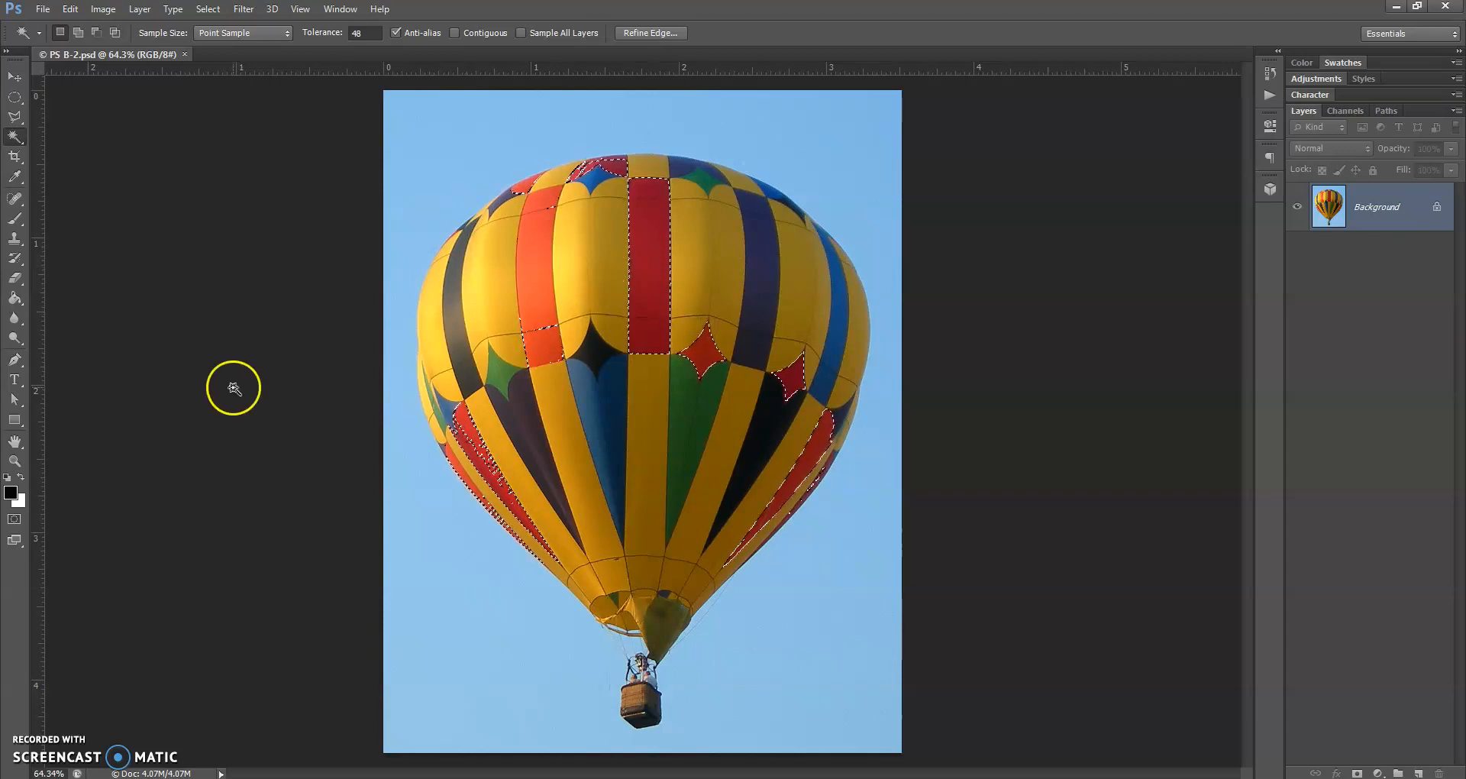
# Add the missed reds in the two striped panels at the balloon's lower left to the Magic Wand selection.
pyautogui.click(15, 461)
pyautogui.click(477, 475)
pyautogui.click(477, 475)
pyautogui.click(478, 475)
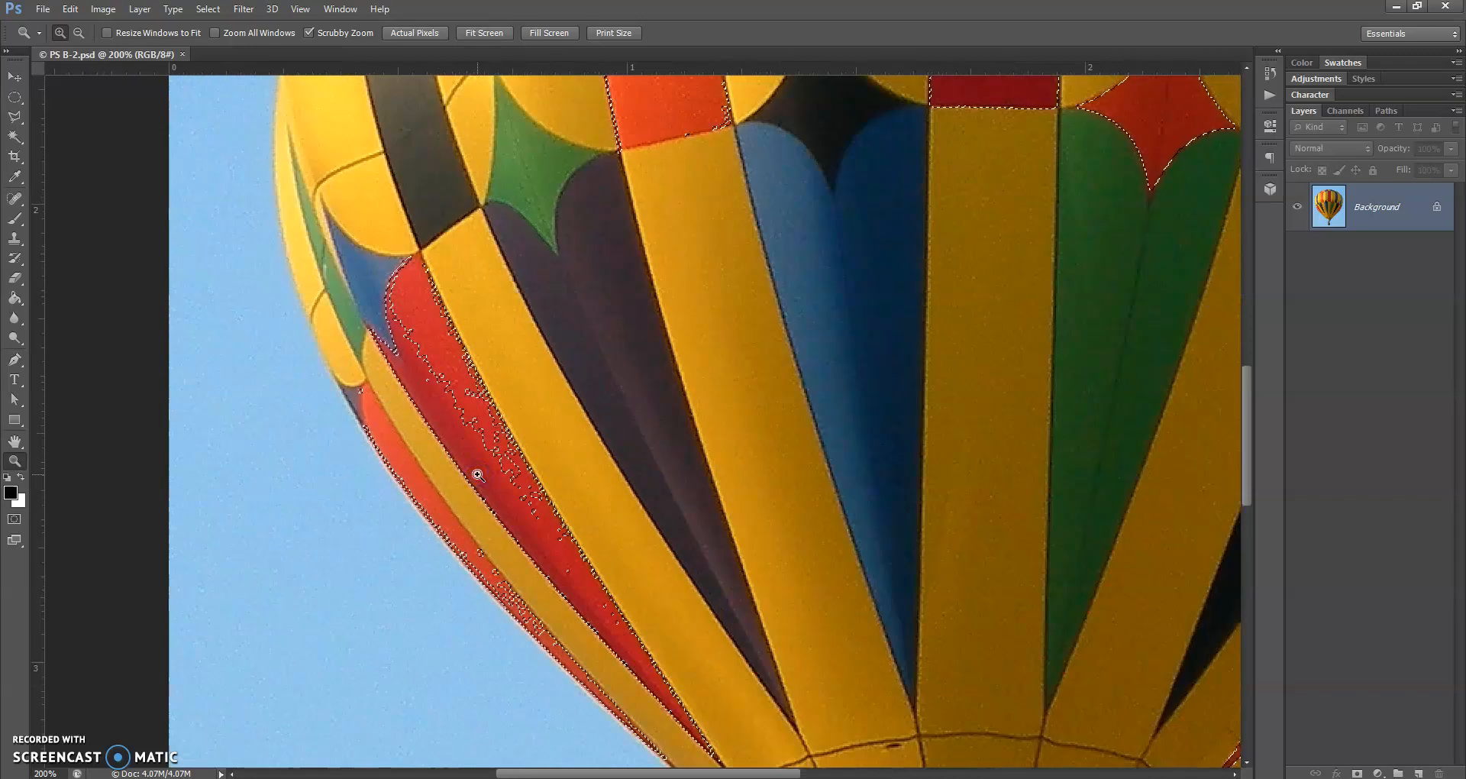
pyautogui.scroll(-3, 477, 475)
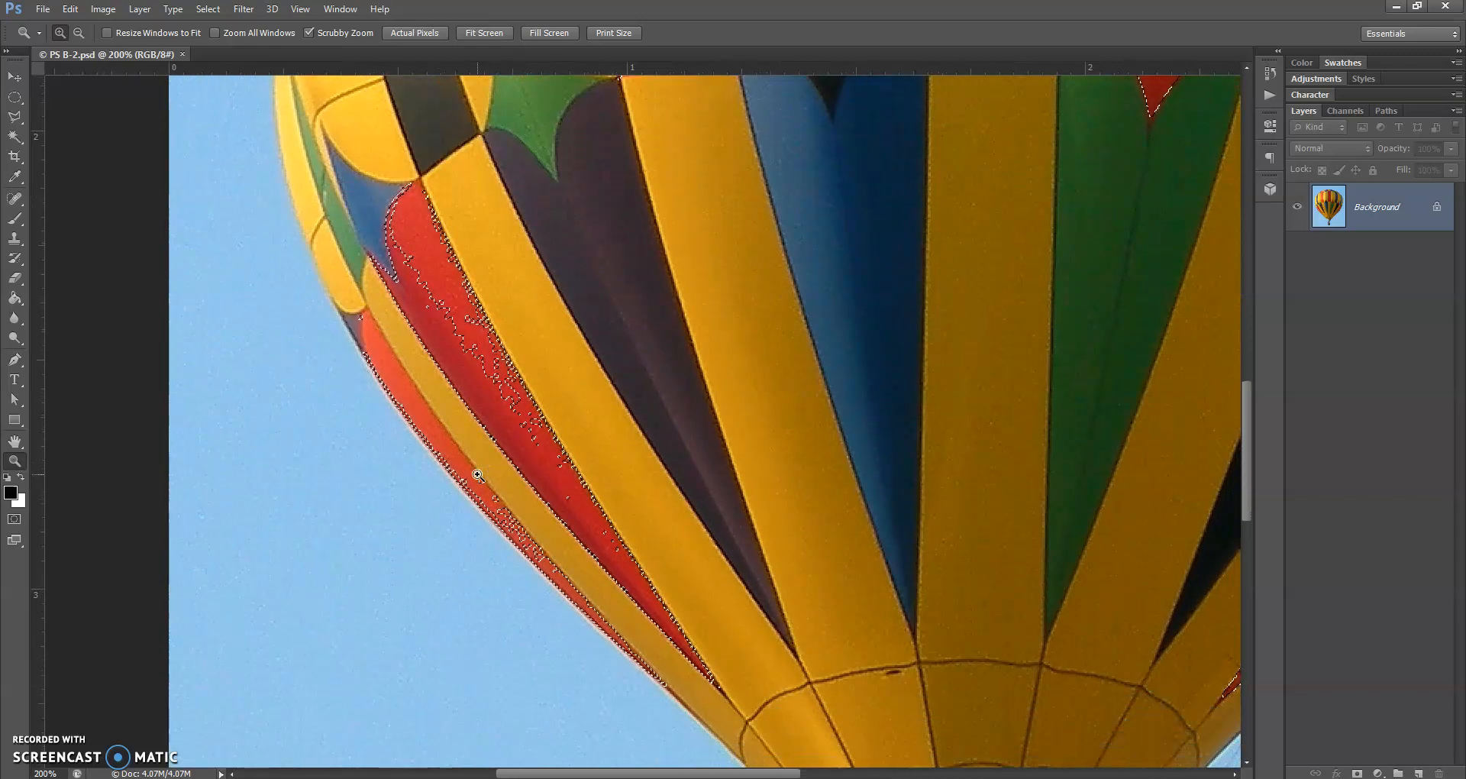
pyautogui.click(14, 137)
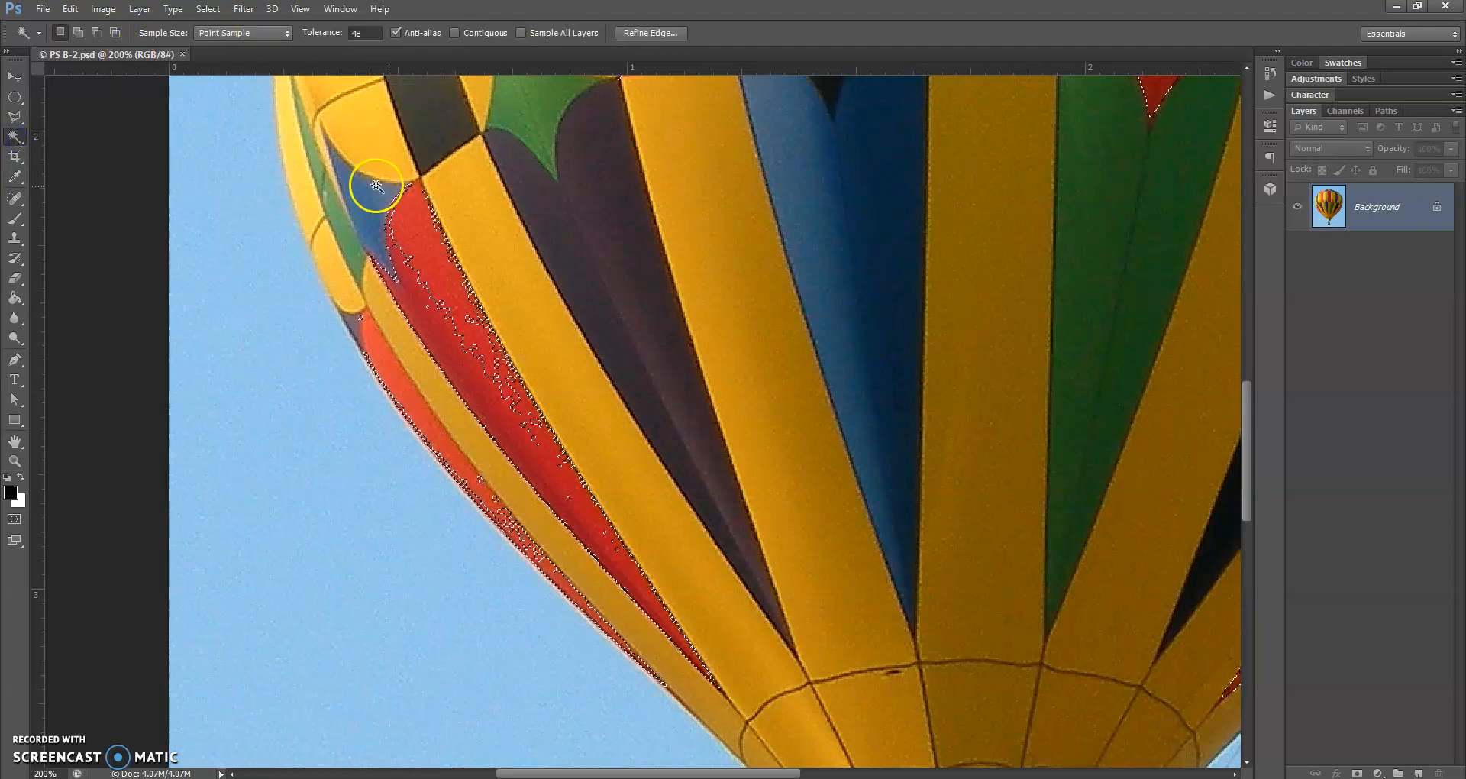
pyautogui.keyDown('shift'); pyautogui.click(430, 283); pyautogui.keyUp('shift')
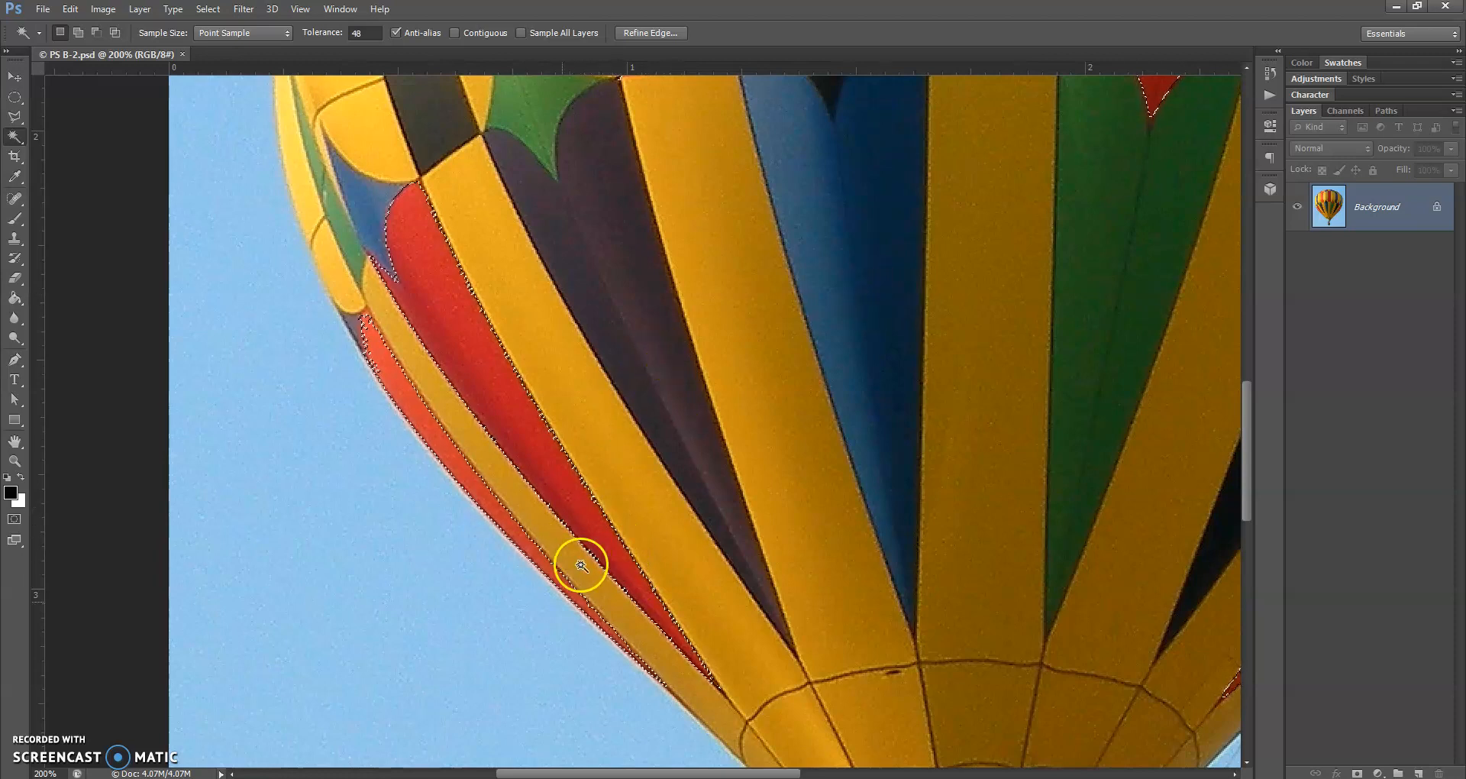
pyautogui.keyDown('shift'); pyautogui.click(371, 329); pyautogui.keyUp('shift')
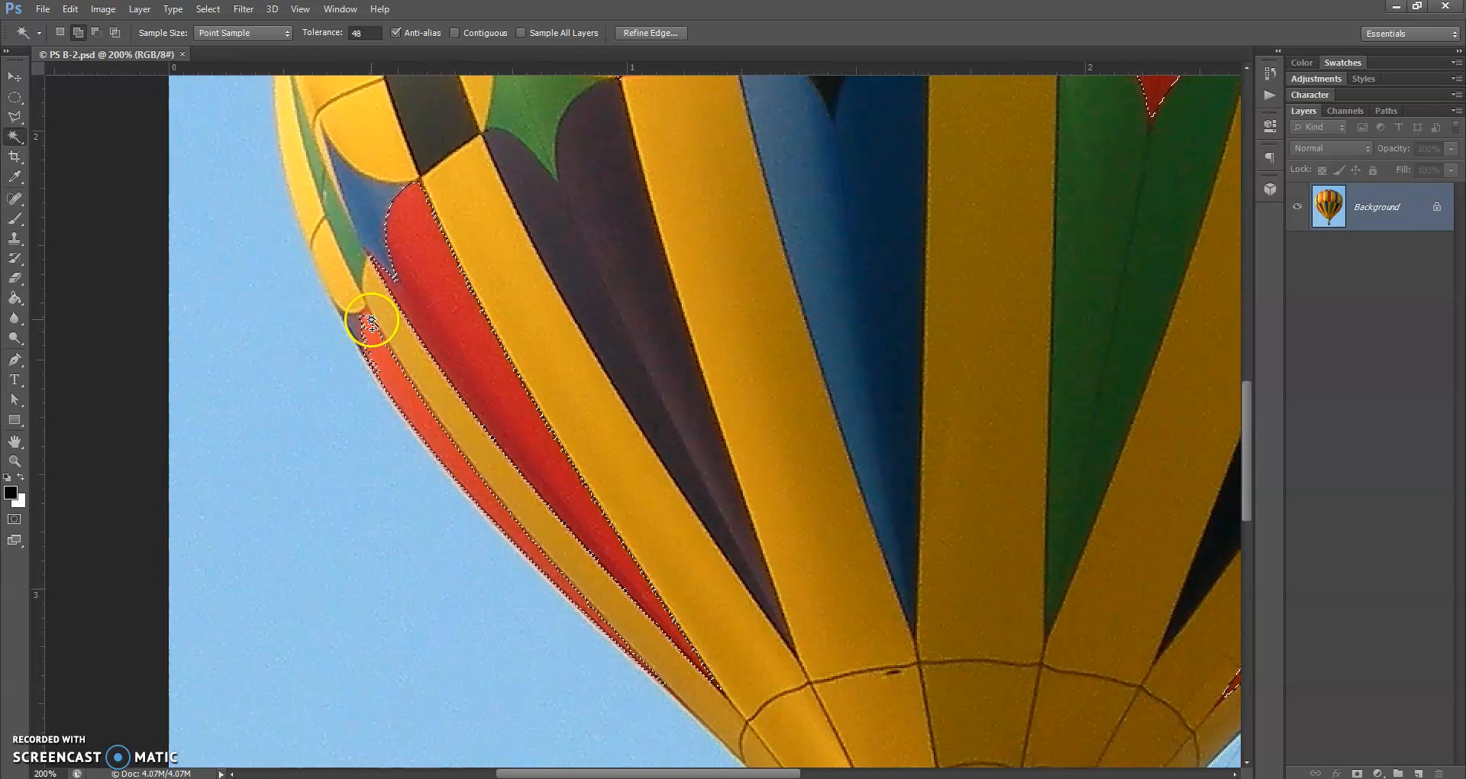
pyautogui.click(372, 358)
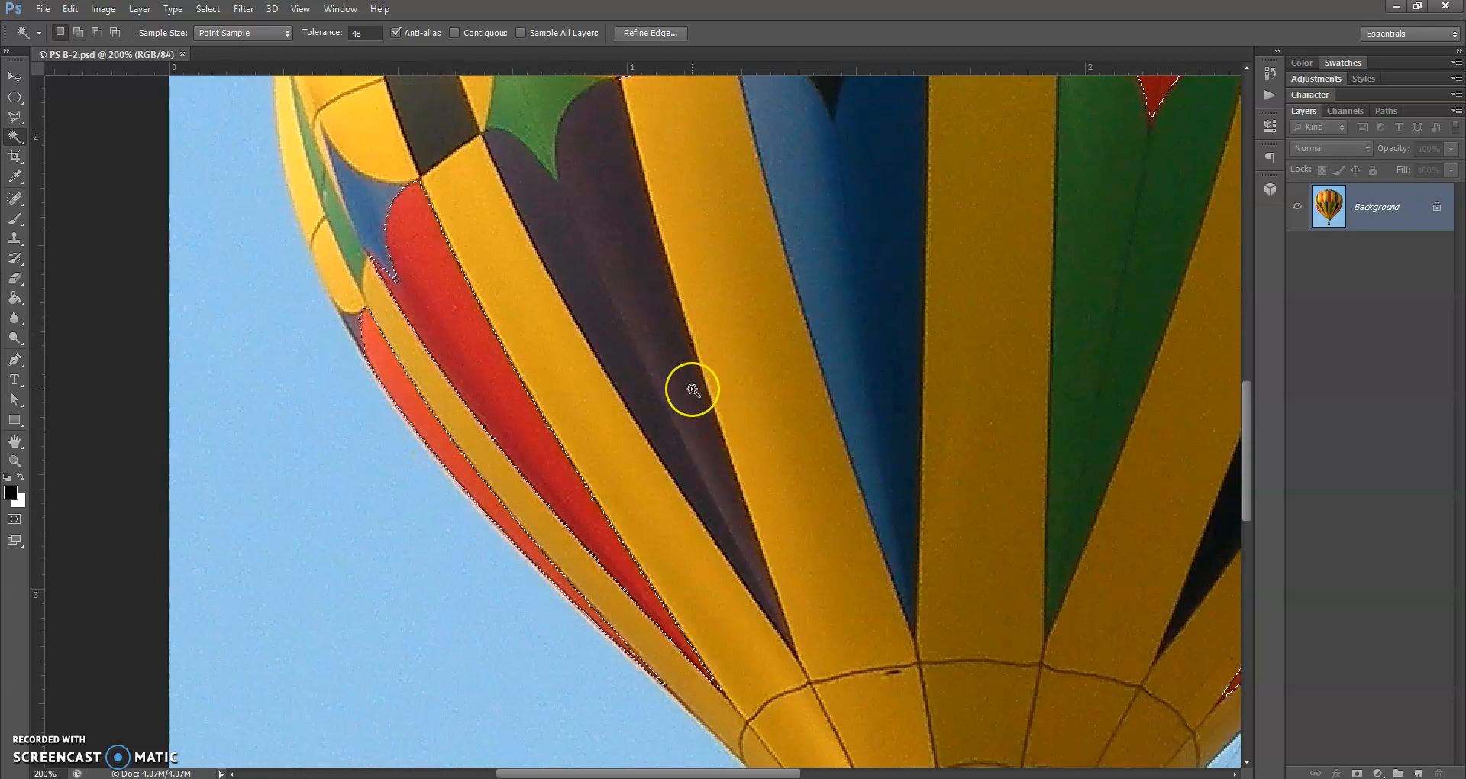
# Add the missed darker red strip above the blue diamond at the balloon's crown to the selection.
pyautogui.scroll(5, 691, 388)
pyautogui.scroll(5, 692, 390)
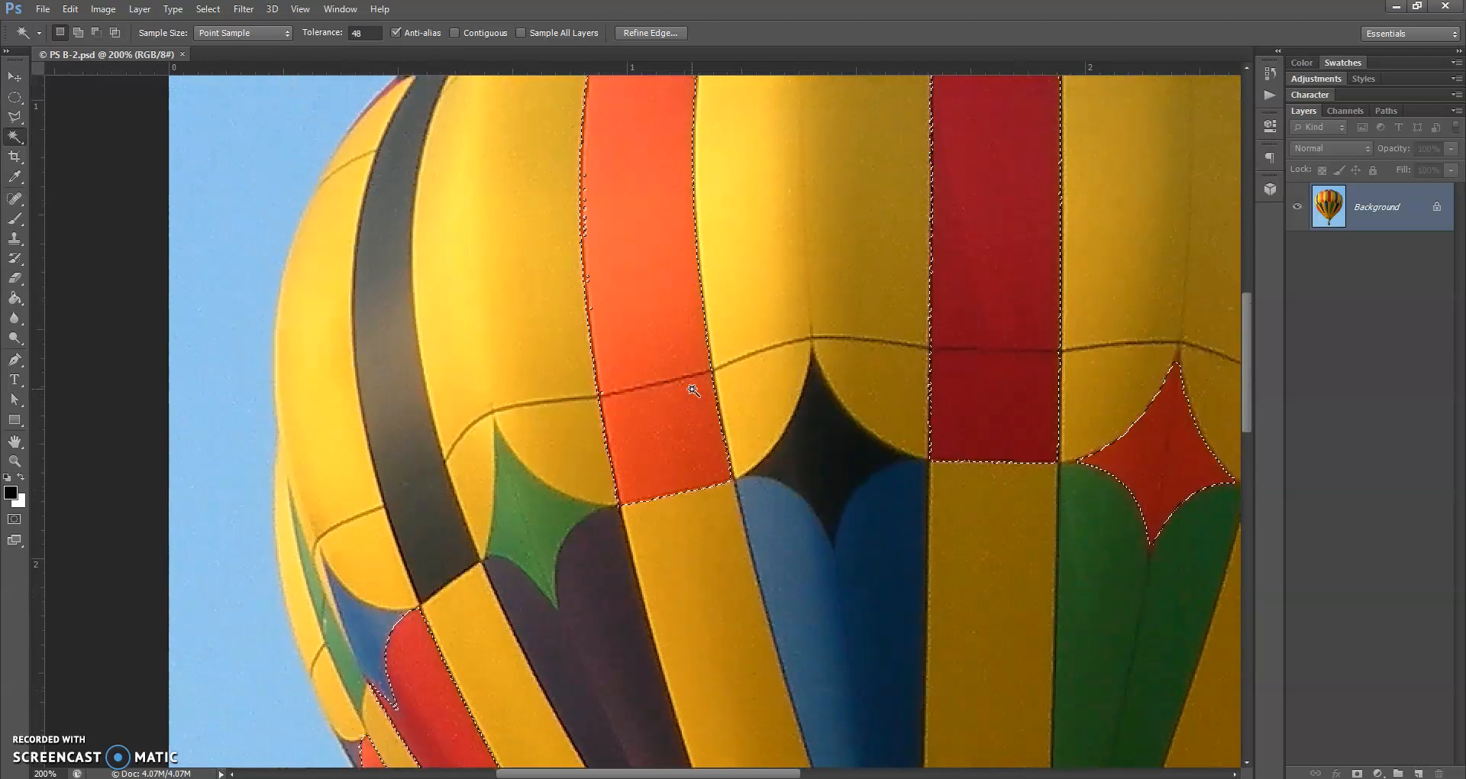
pyautogui.scroll(2, 693, 389)
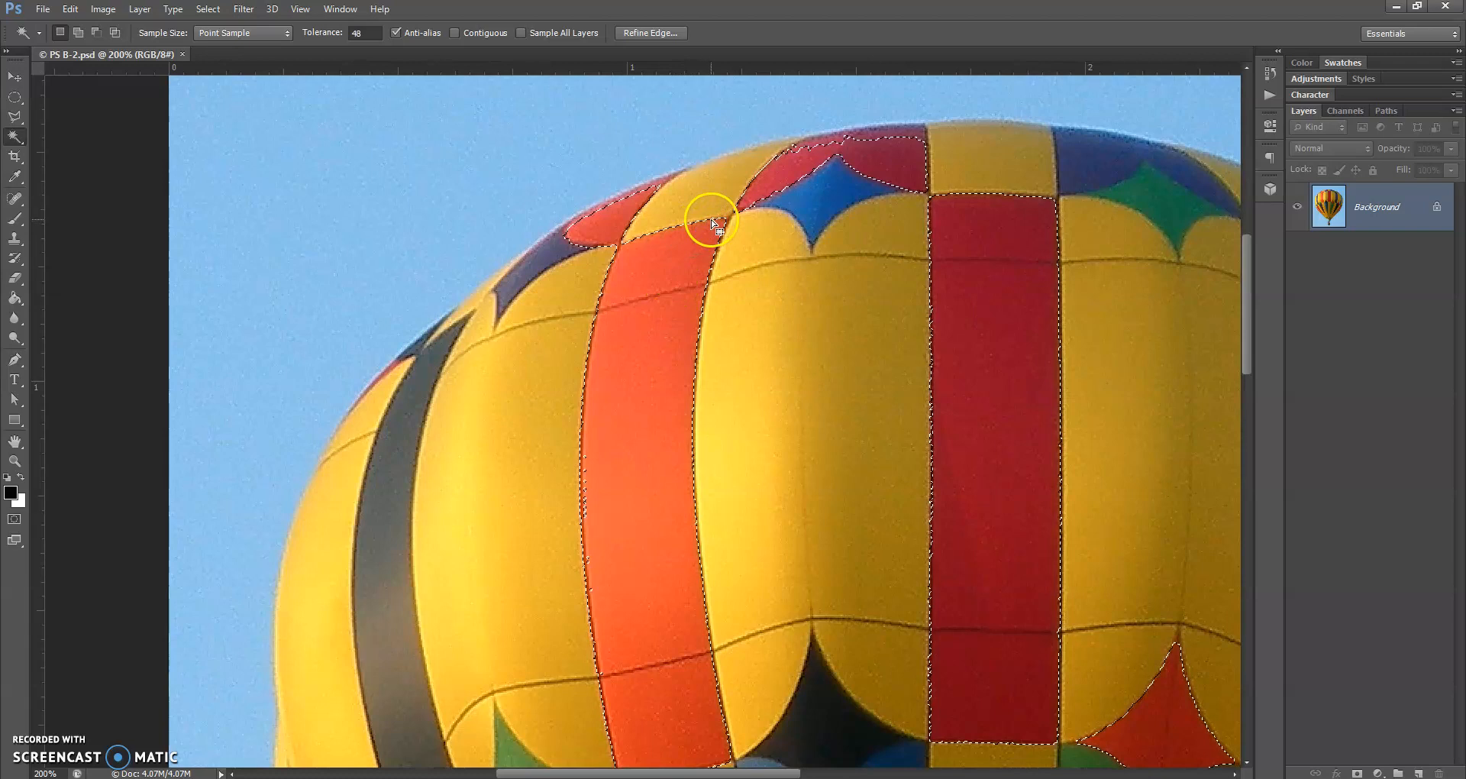
pyautogui.keyDown('shift'); pyautogui.click(832, 144); pyautogui.keyUp('shift')
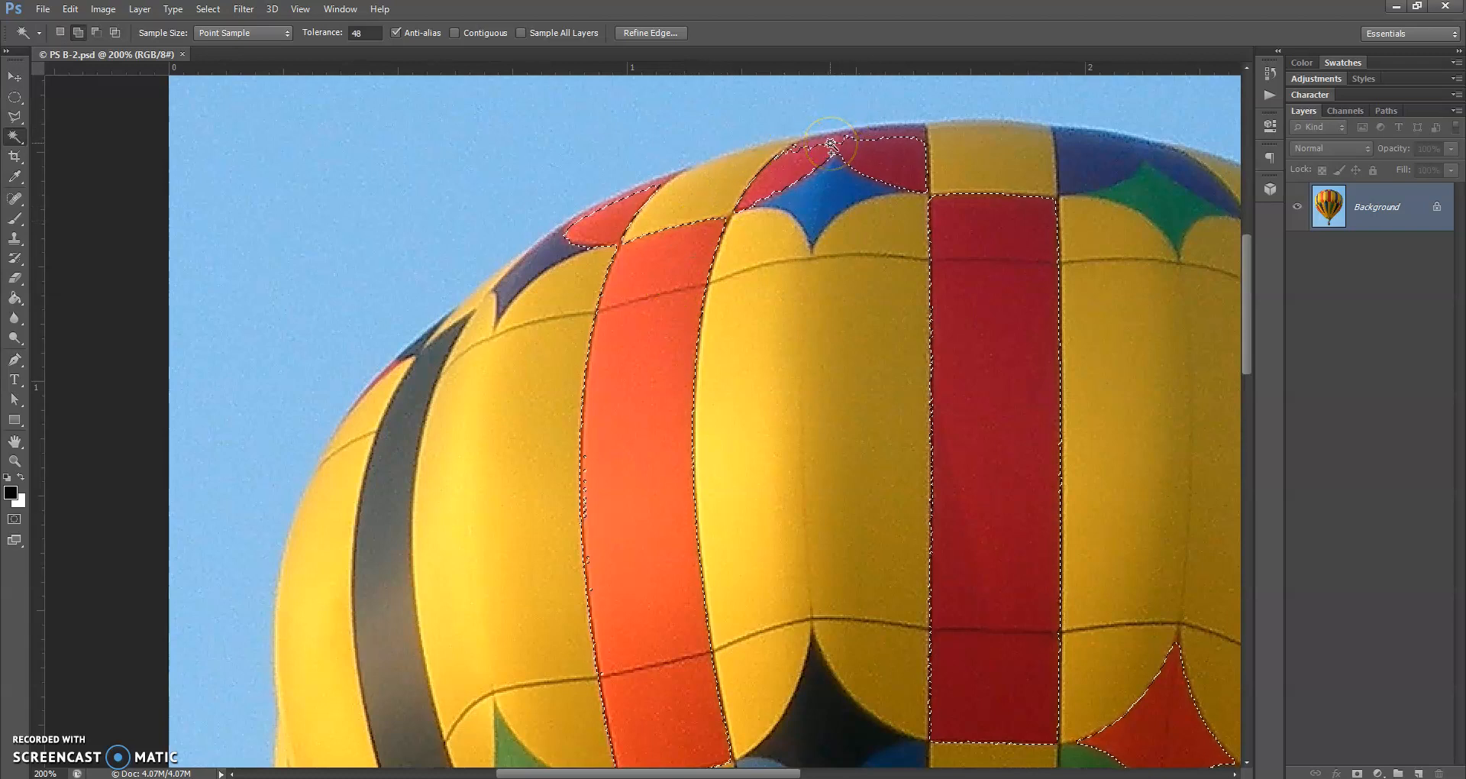
pyautogui.keyDown('shift'); pyautogui.click(830, 144); pyautogui.keyUp('shift')
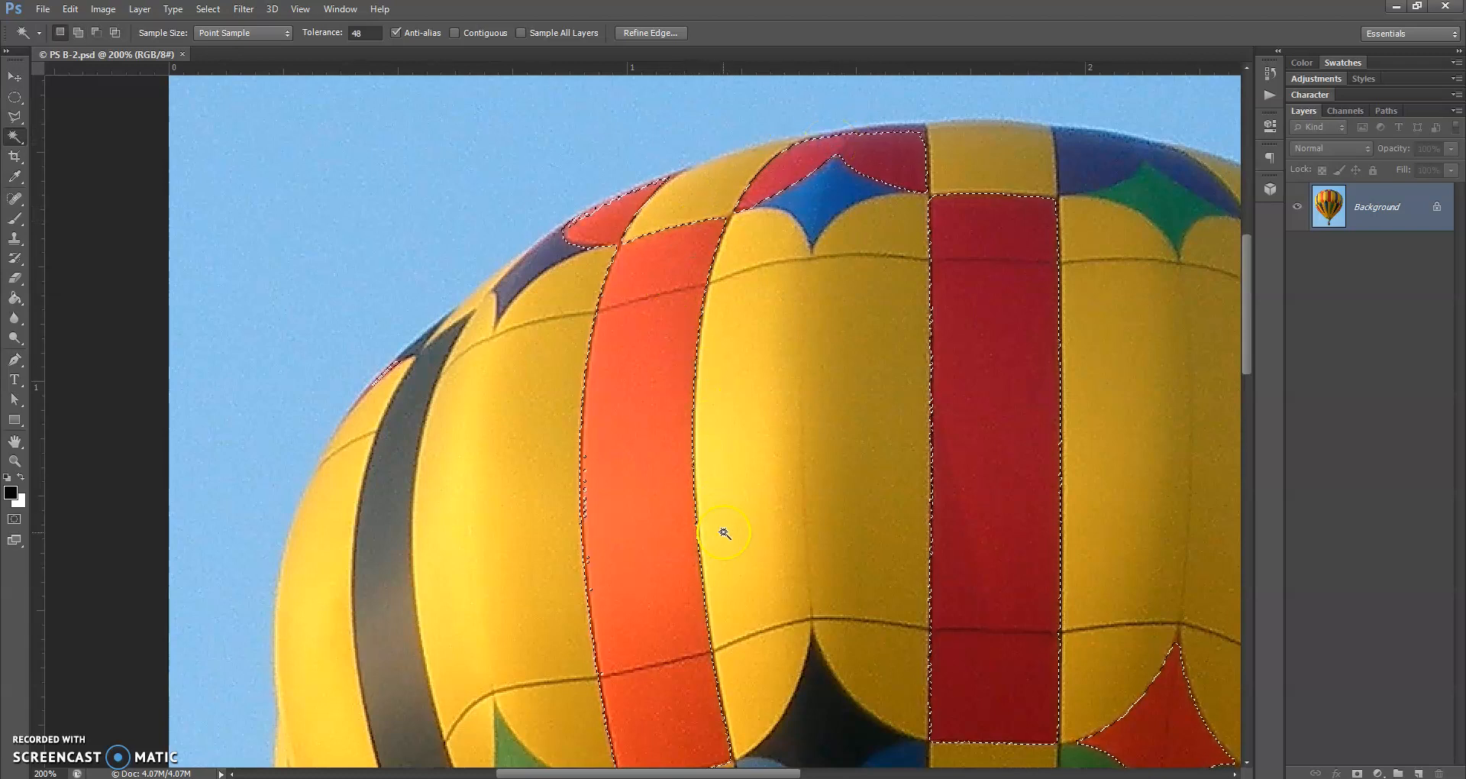
# Try to add the dark red sliver at the balloon's lower right edge to the selection at tolerance 48.
pyautogui.scroll(-10, 720, 530)
pyautogui.scroll(-3, 724, 535)
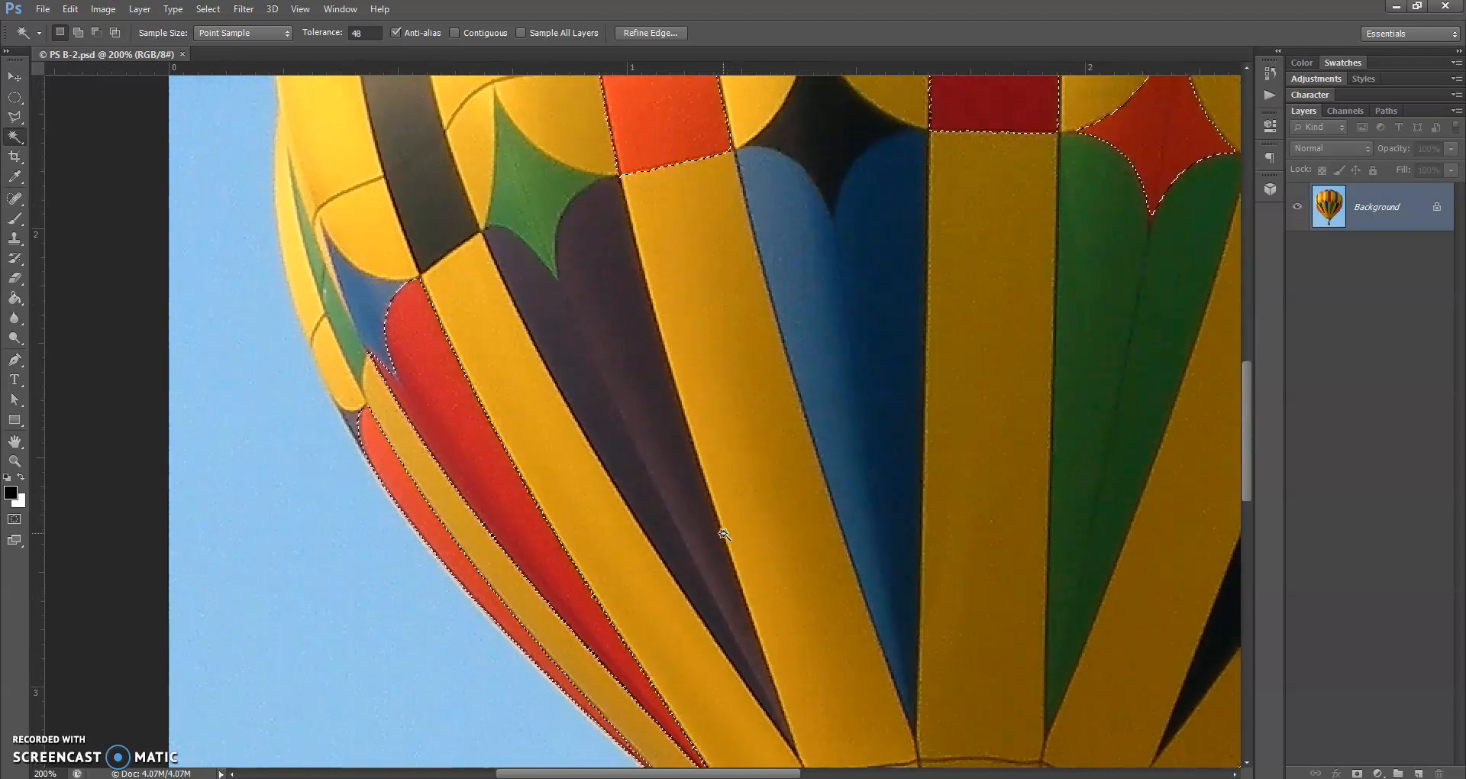
pyautogui.hscroll(4, 724, 535)
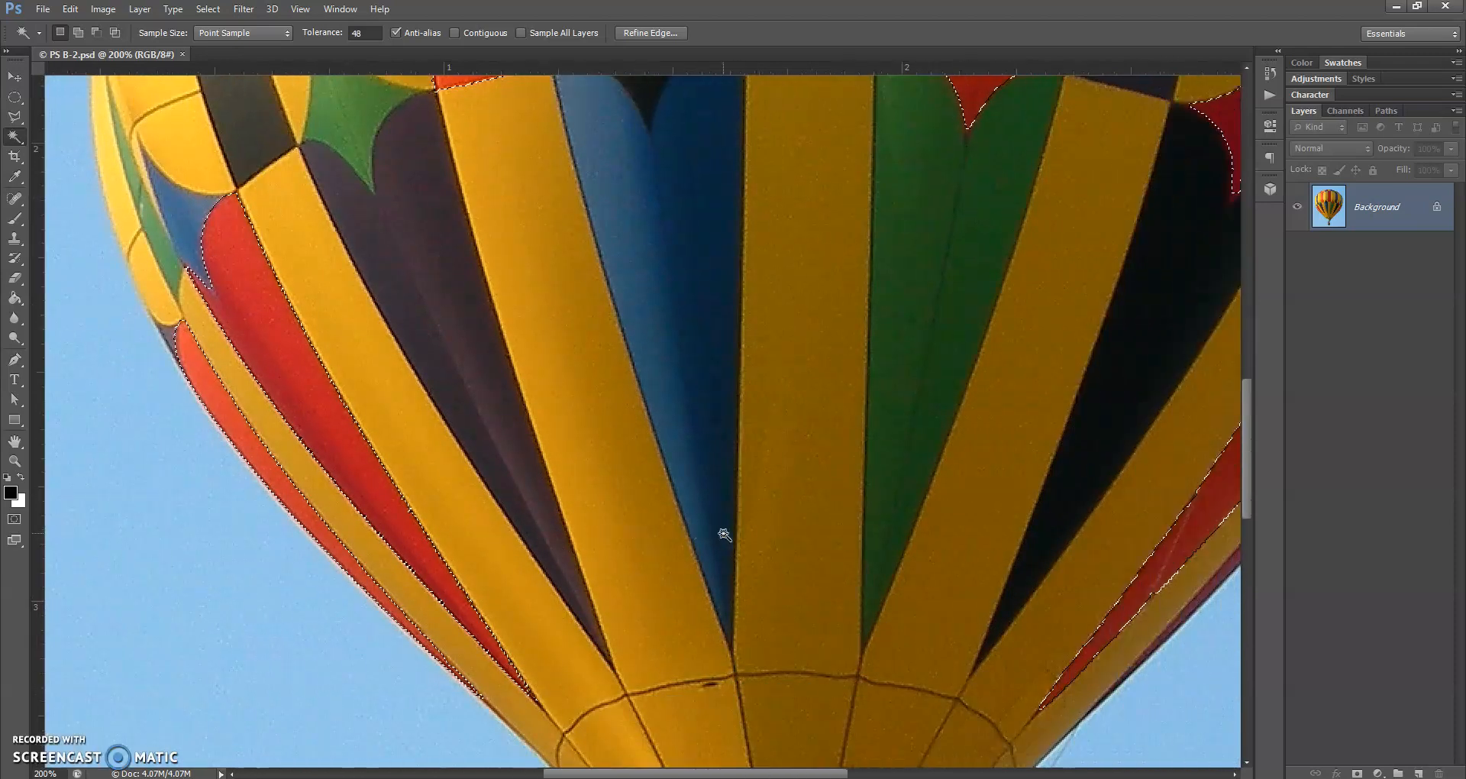
pyautogui.hscroll(2, 724, 535)
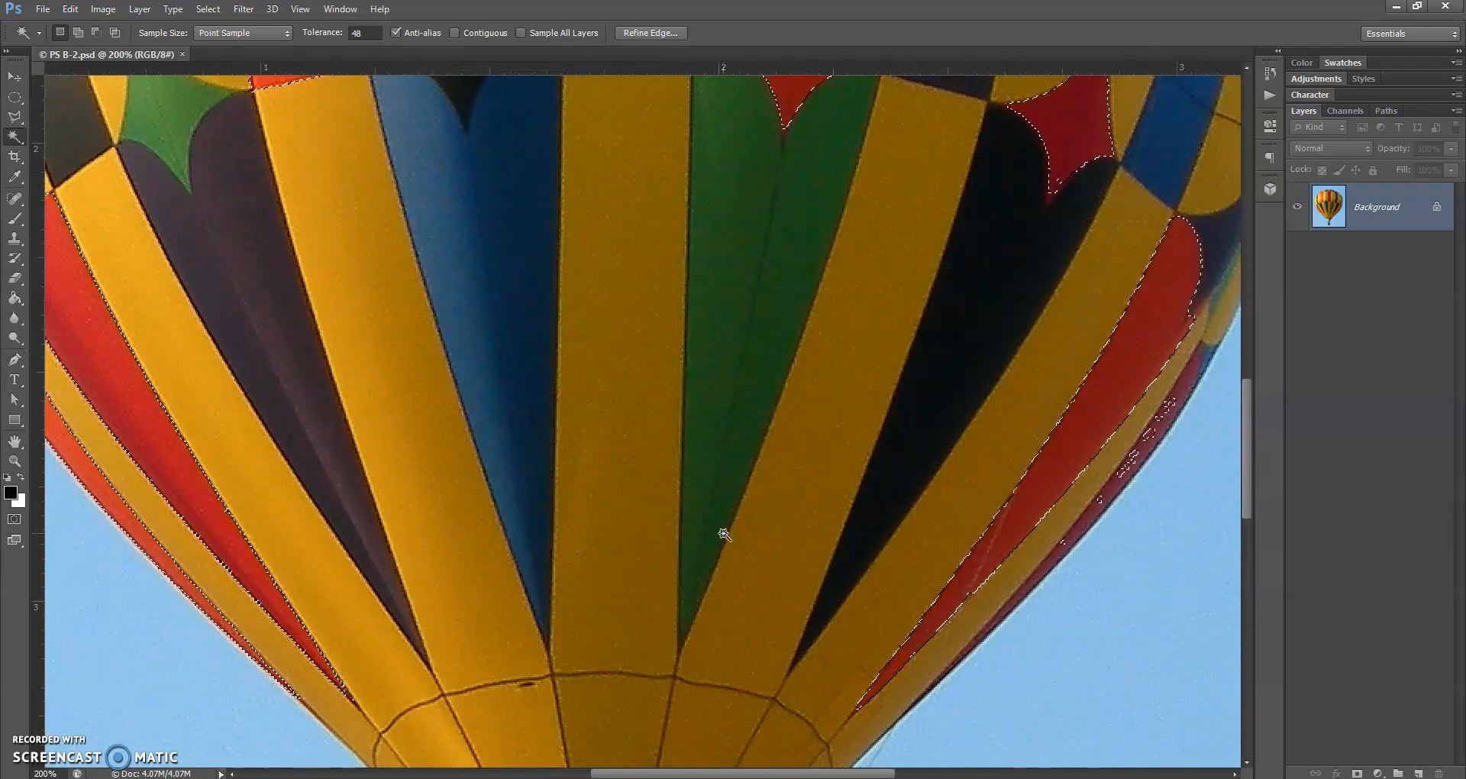
pyautogui.hscroll(2, 724, 535)
pyautogui.click(939, 443)
pyautogui.press('shift')
pyautogui.keyDown('shift'); pyautogui.click(1004, 502); pyautogui.keyUp('shift')
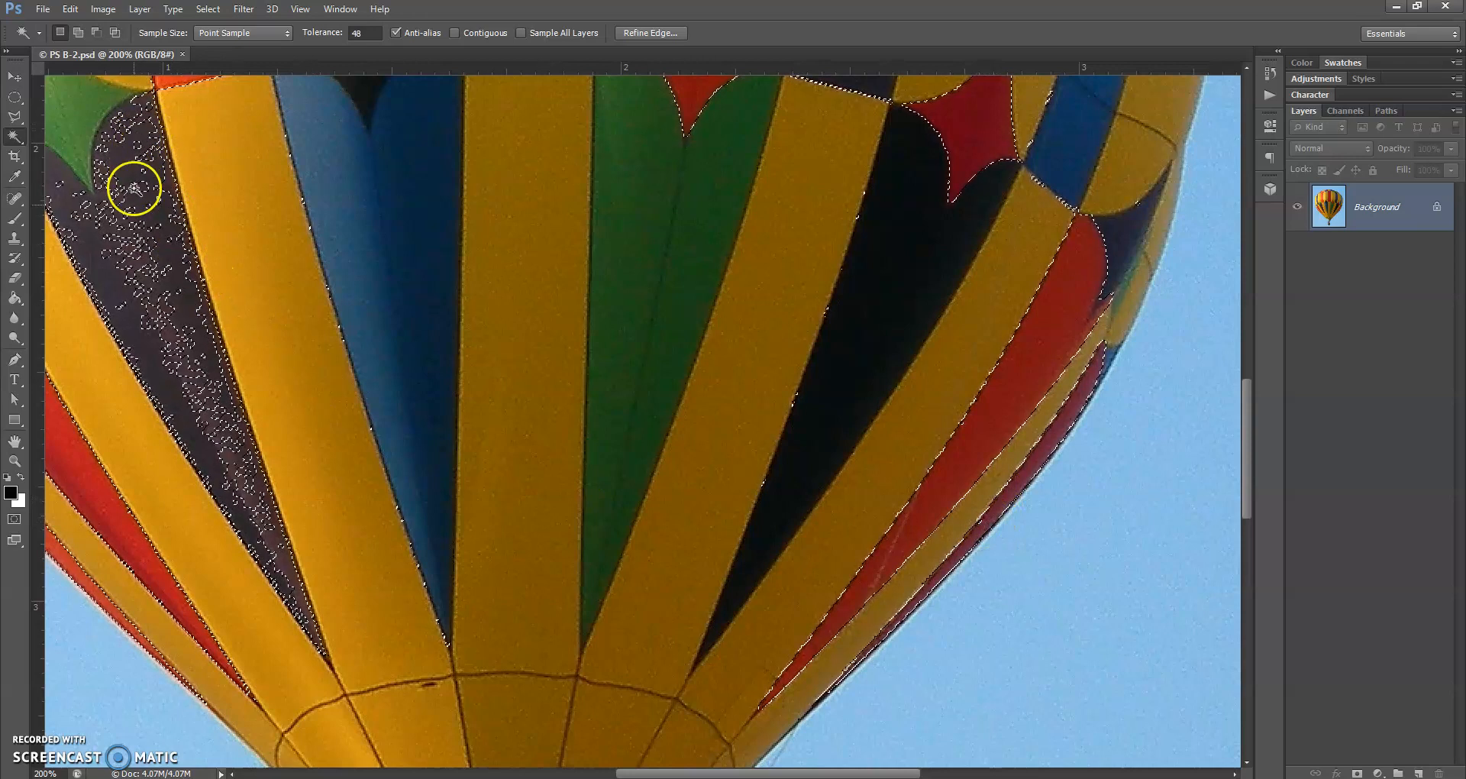
pyautogui.keyDown('alt'); pyautogui.click(181, 374); pyautogui.keyUp('alt')
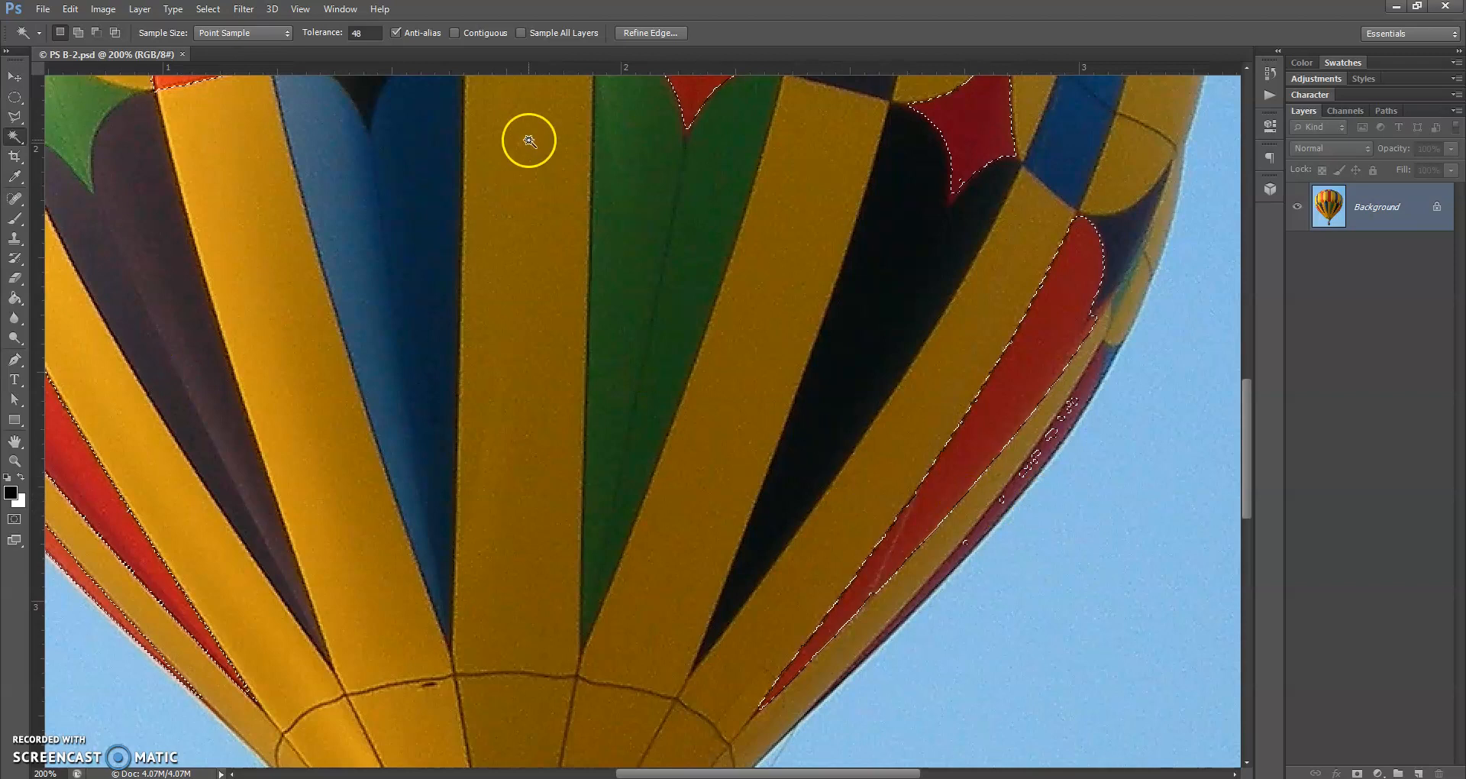
# Set the Magic Wand tolerance to 5 and add dark red pixels of the lower right edge sliver to the selection.
pyautogui.click(378, 34)
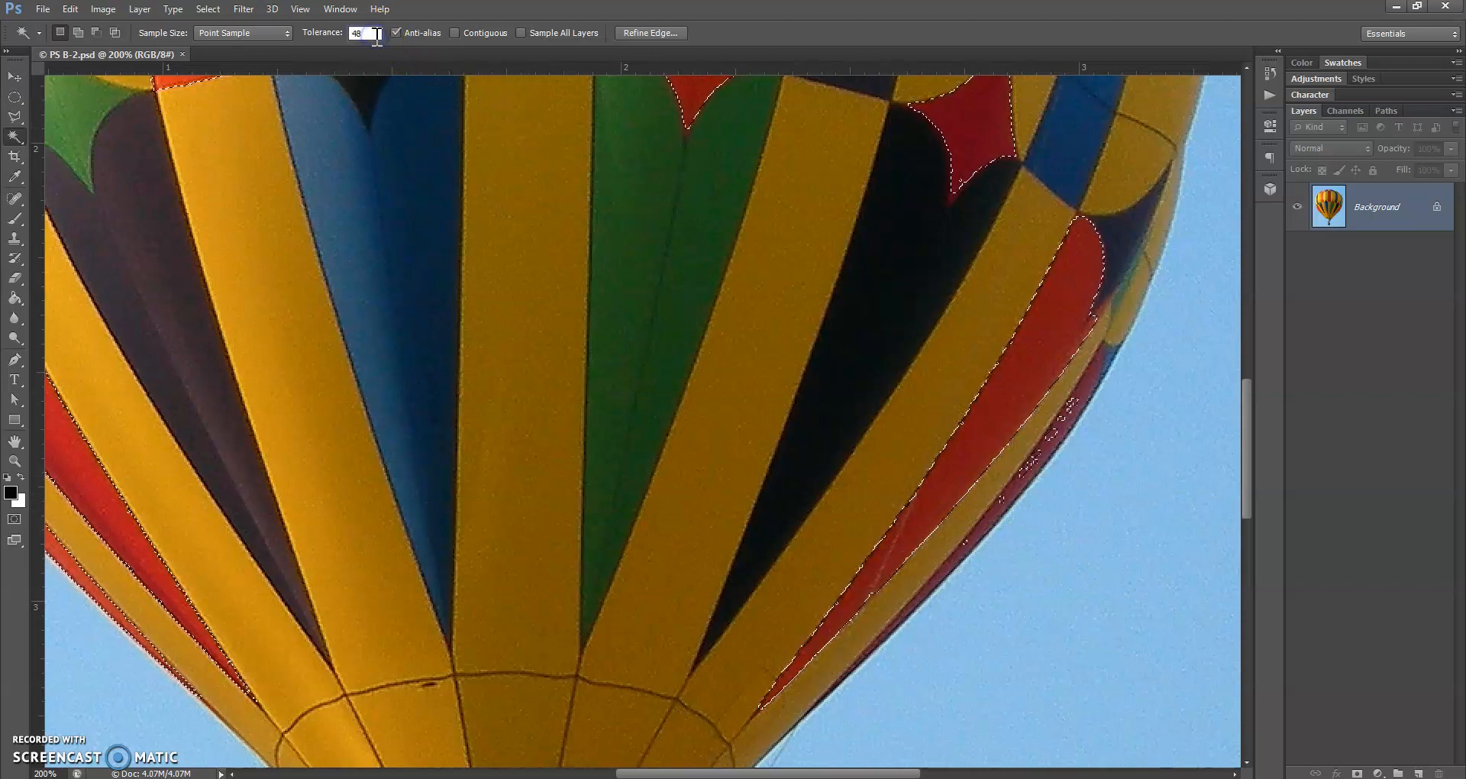
pyautogui.press('BackSpace')
pyautogui.press('BackSpace')
pyautogui.write('5')
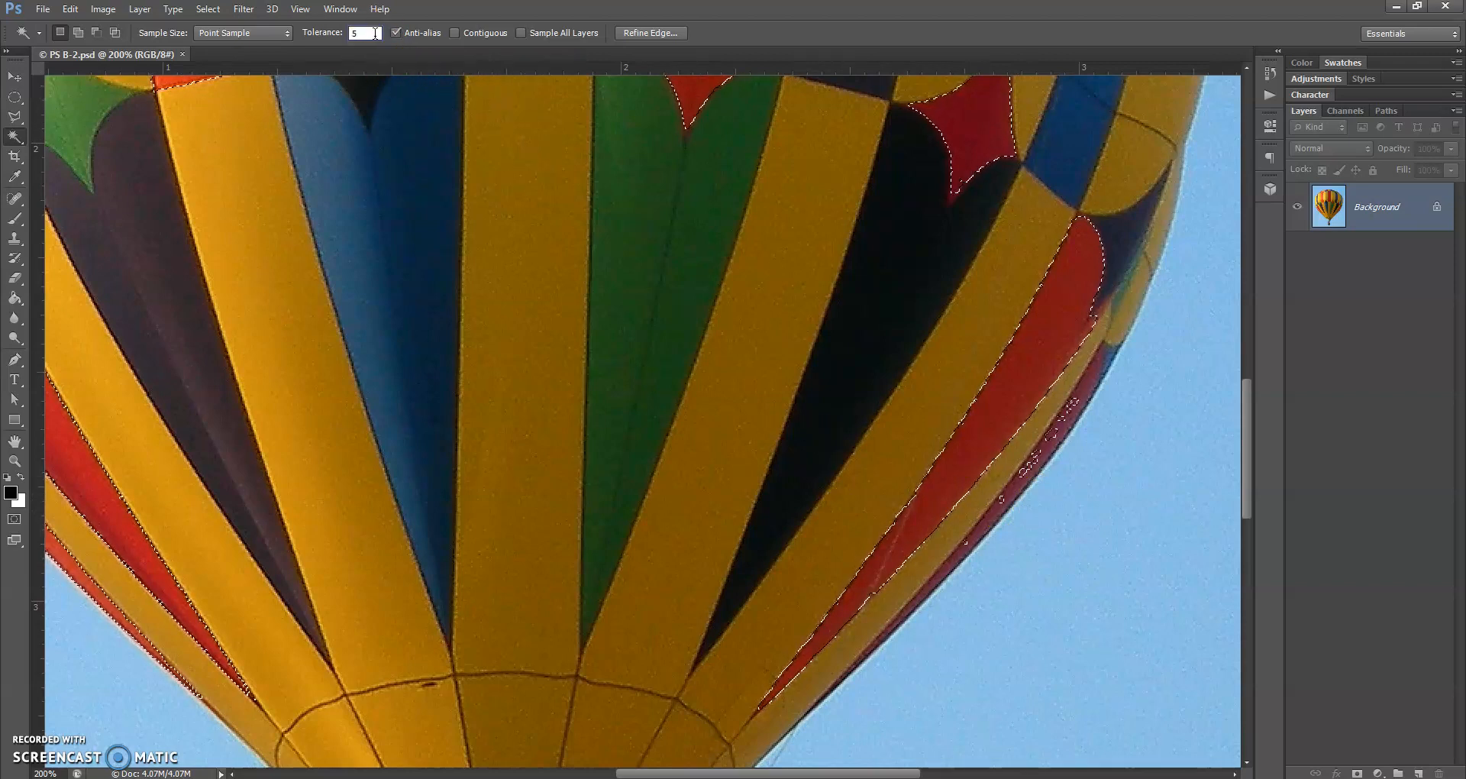
pyautogui.keyDown('shift'); pyautogui.click(1037, 459); pyautogui.keyUp('shift')
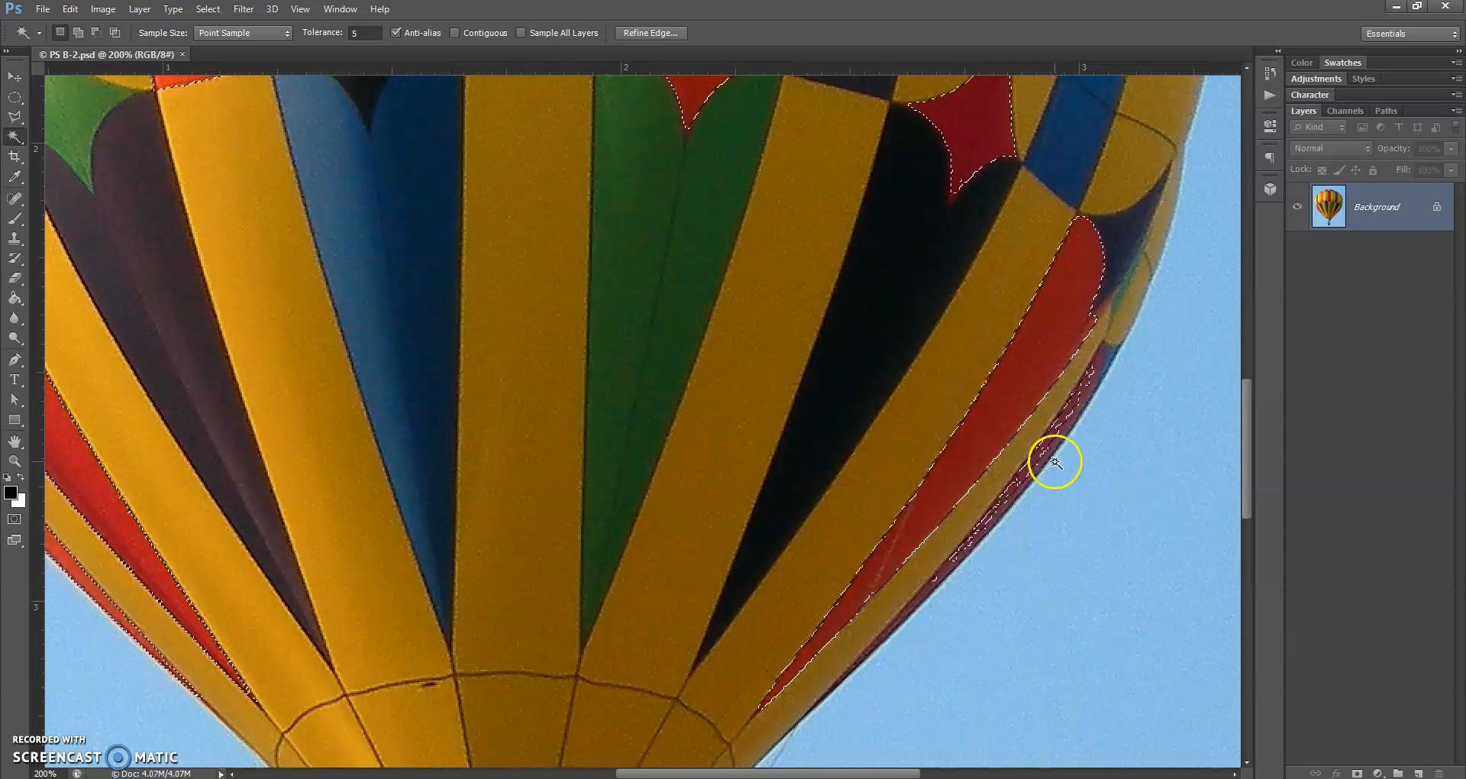
# Raise the tolerance to 10 and add more of the lower right edge sliver to the selection.
pyautogui.click(362, 32)
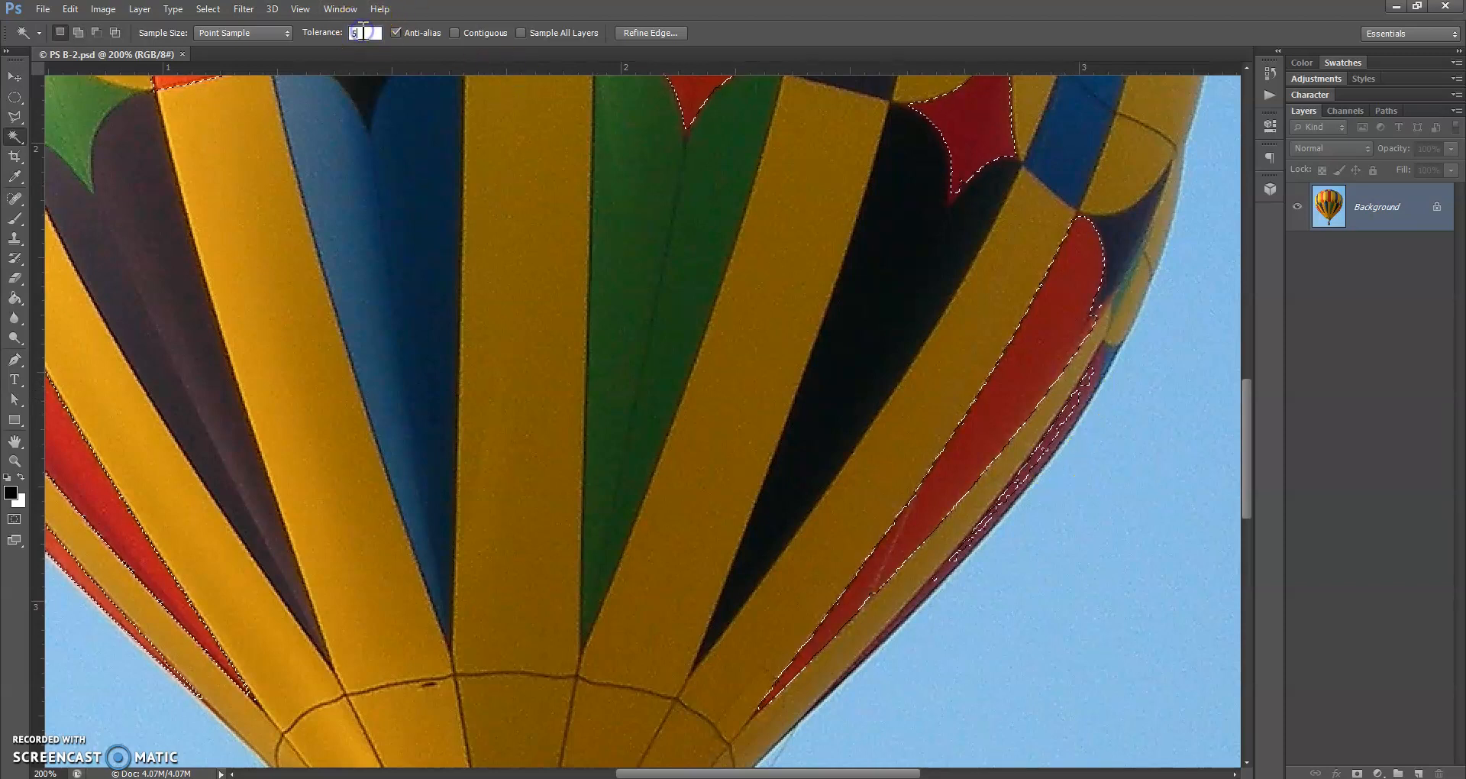
pyautogui.write('10')
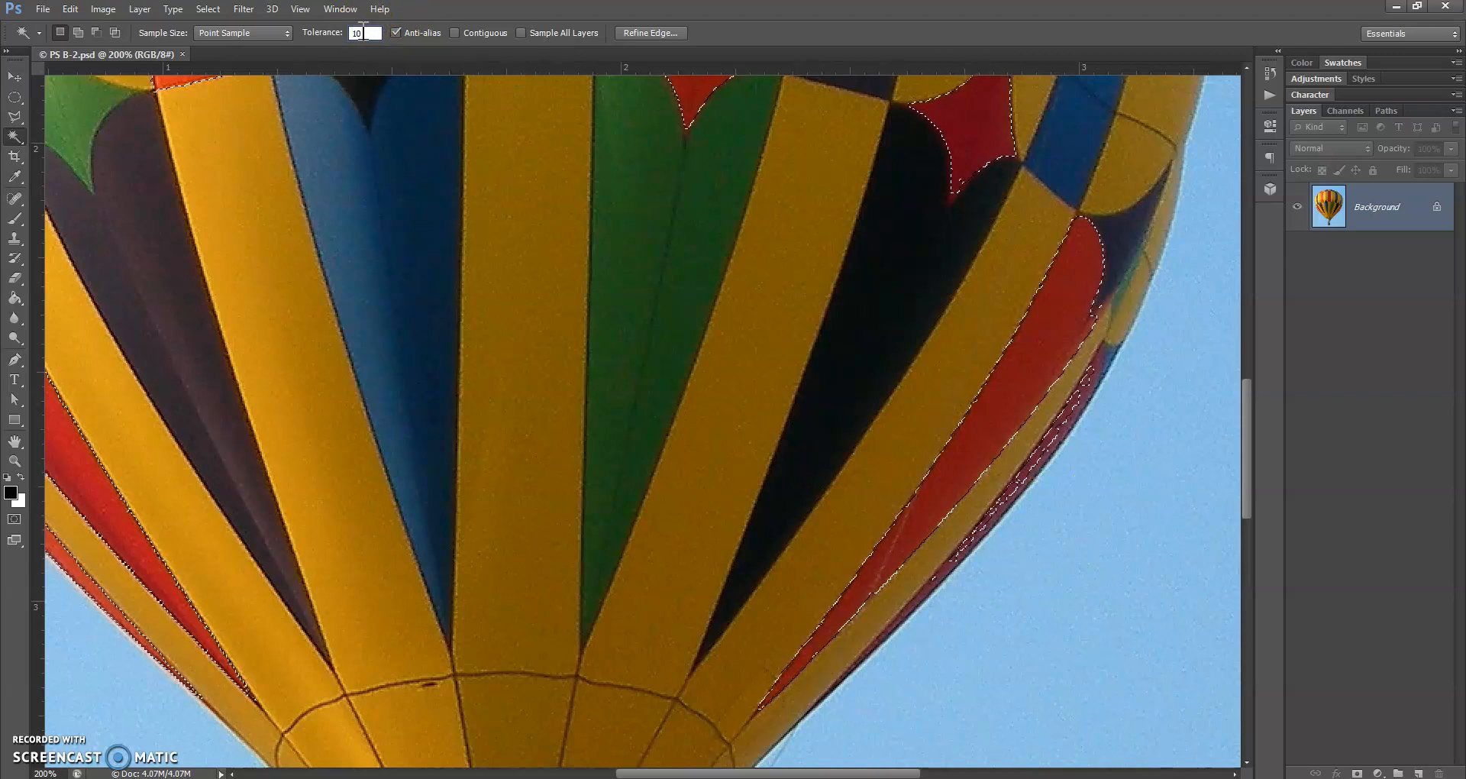
pyautogui.keyDown('shift'); pyautogui.click(1069, 424); pyautogui.keyUp('shift')
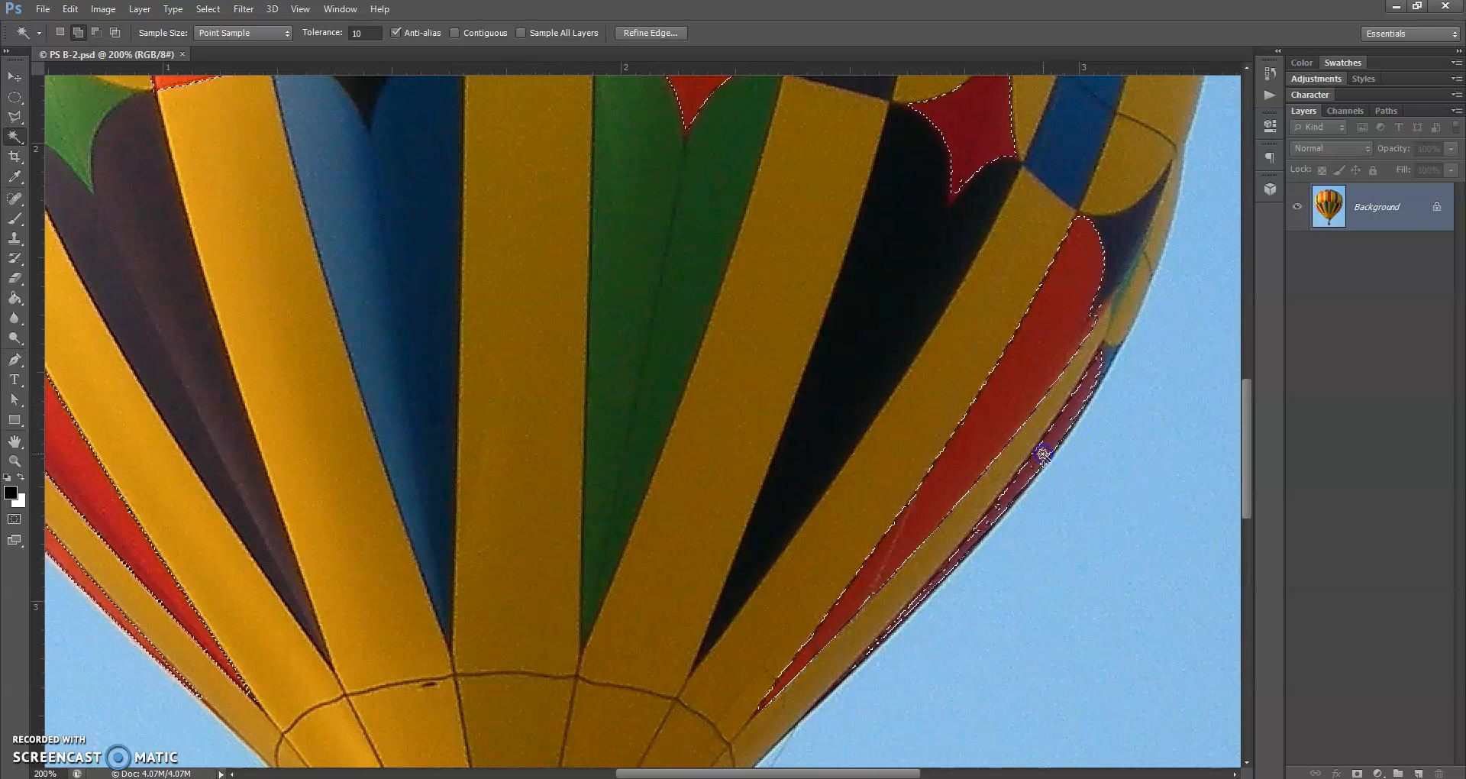
pyautogui.keyDown('shift'); pyautogui.click(994, 525); pyautogui.keyUp('shift')
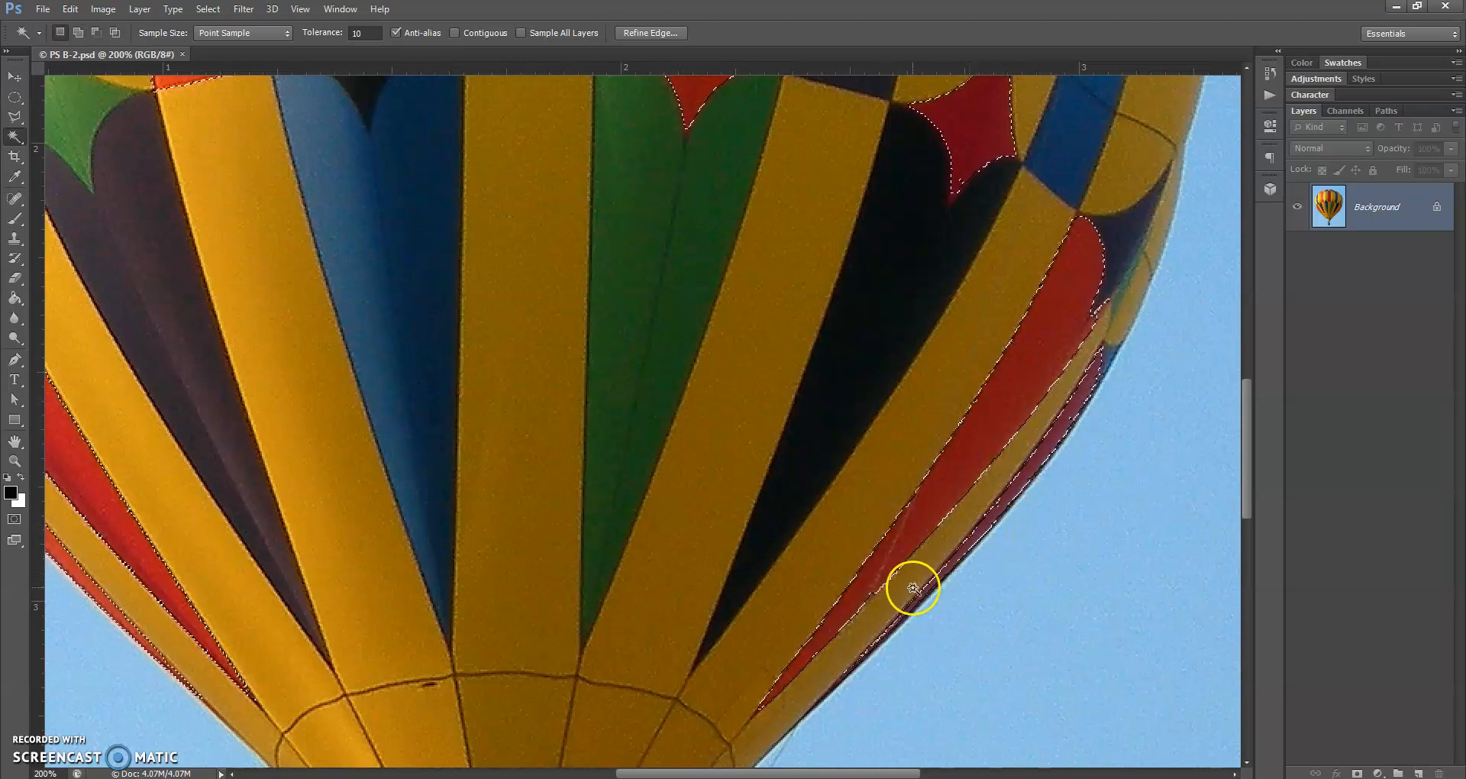
# Inspect the selection outline across the balloon for missed red areas and stray pixels in other colours.
pyautogui.hscroll(-1, 592, 475)
pyautogui.scroll(3, 592, 475)
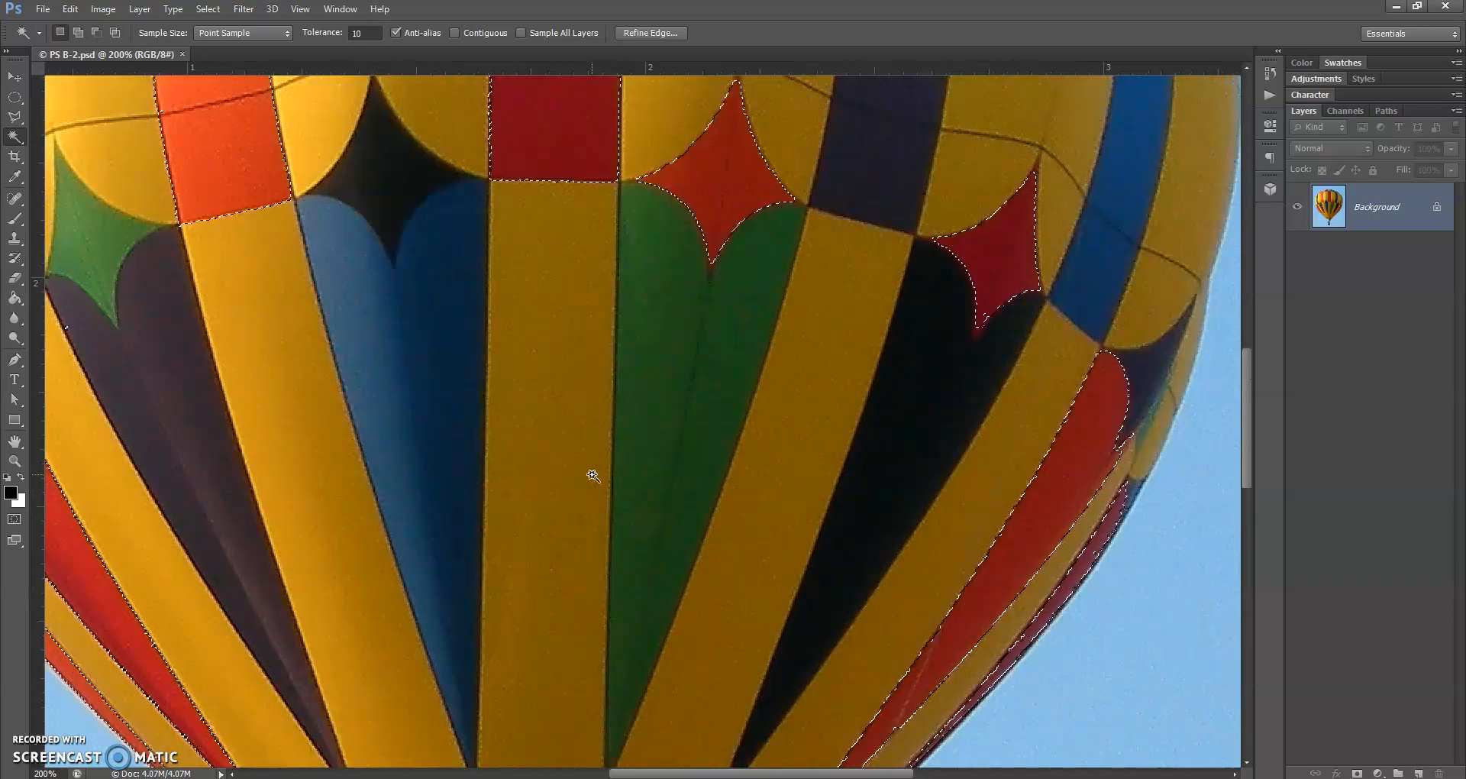
pyautogui.scroll(7, 593, 475)
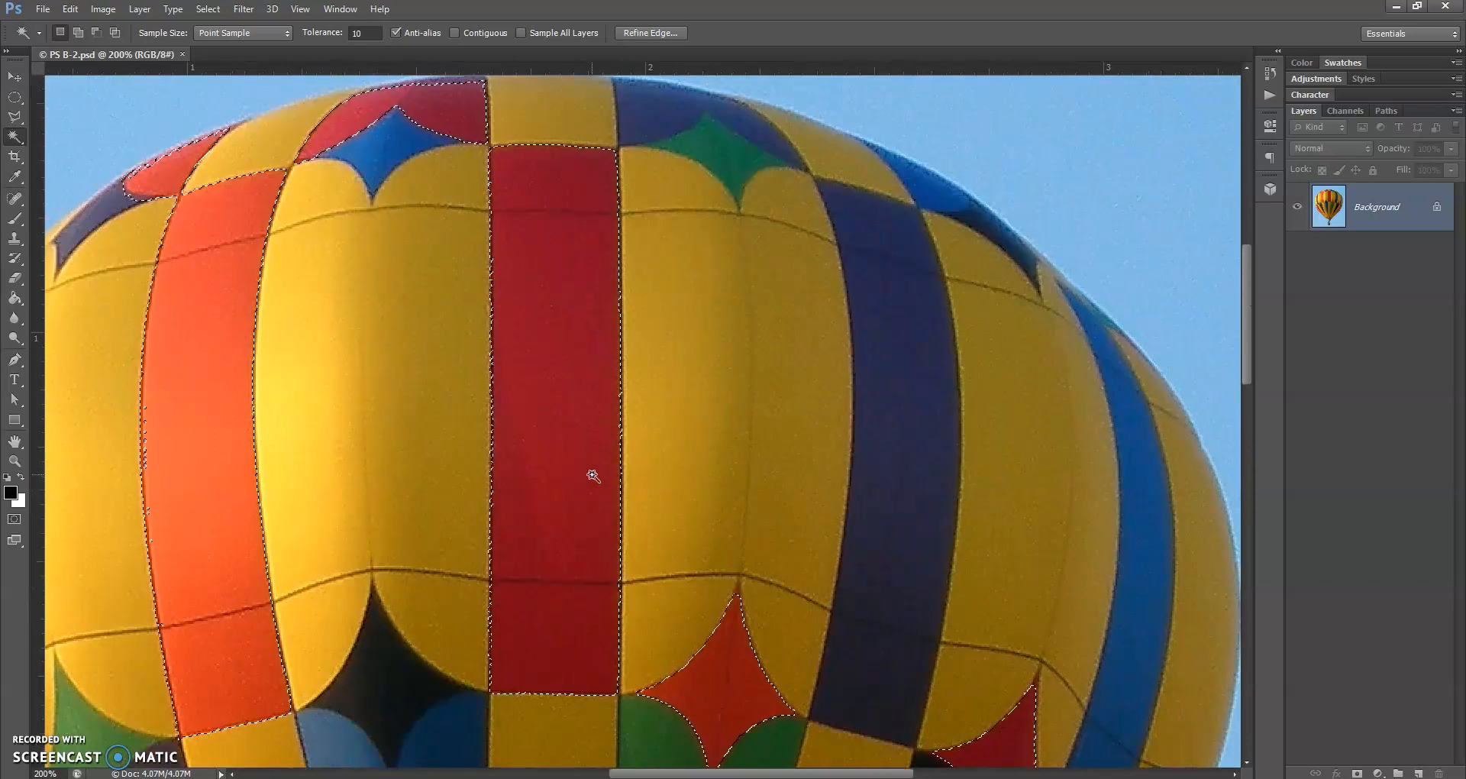
pyautogui.scroll(1, 593, 475)
pyautogui.hscroll(2, 593, 475)
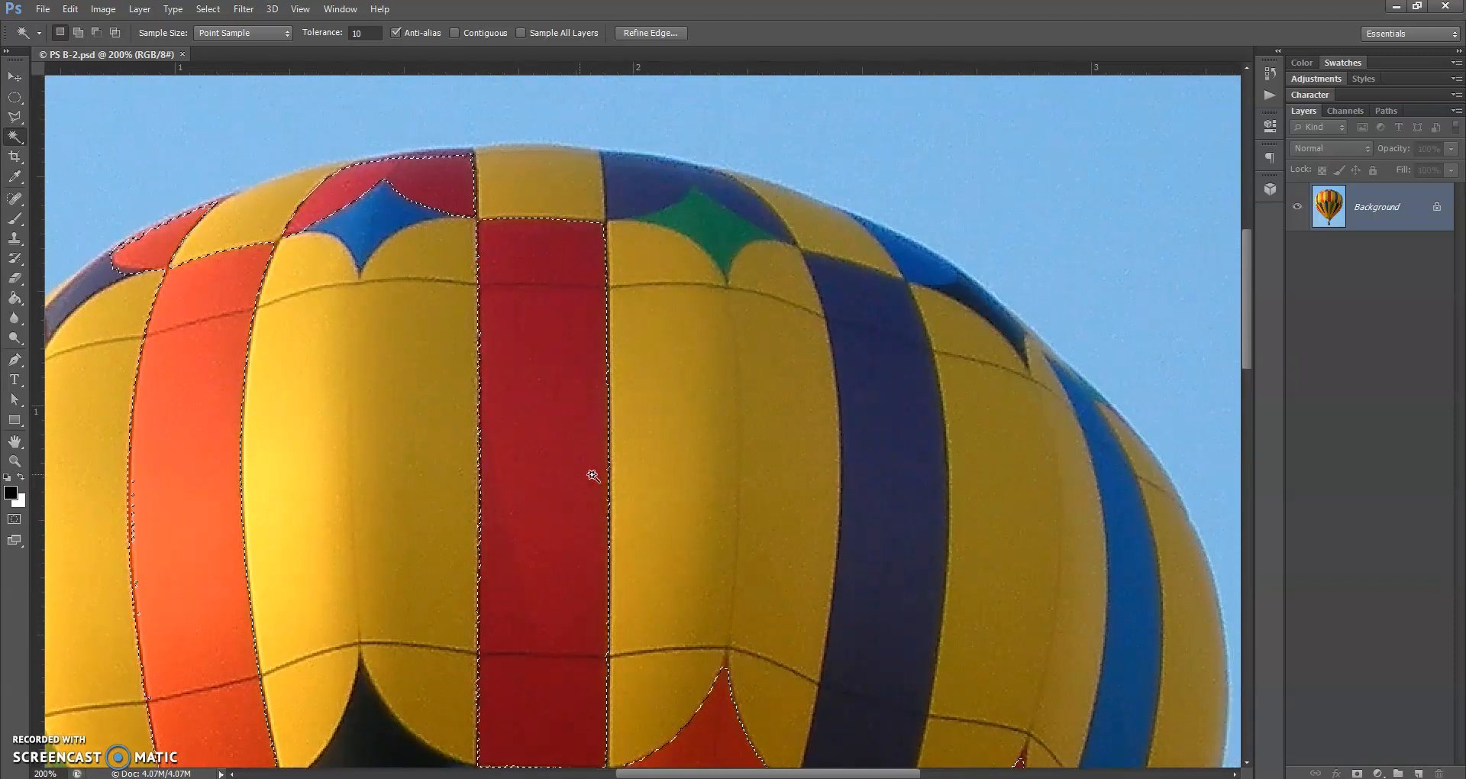
pyautogui.hscroll(-1, 592, 475)
pyautogui.hscroll(-8, 594, 475)
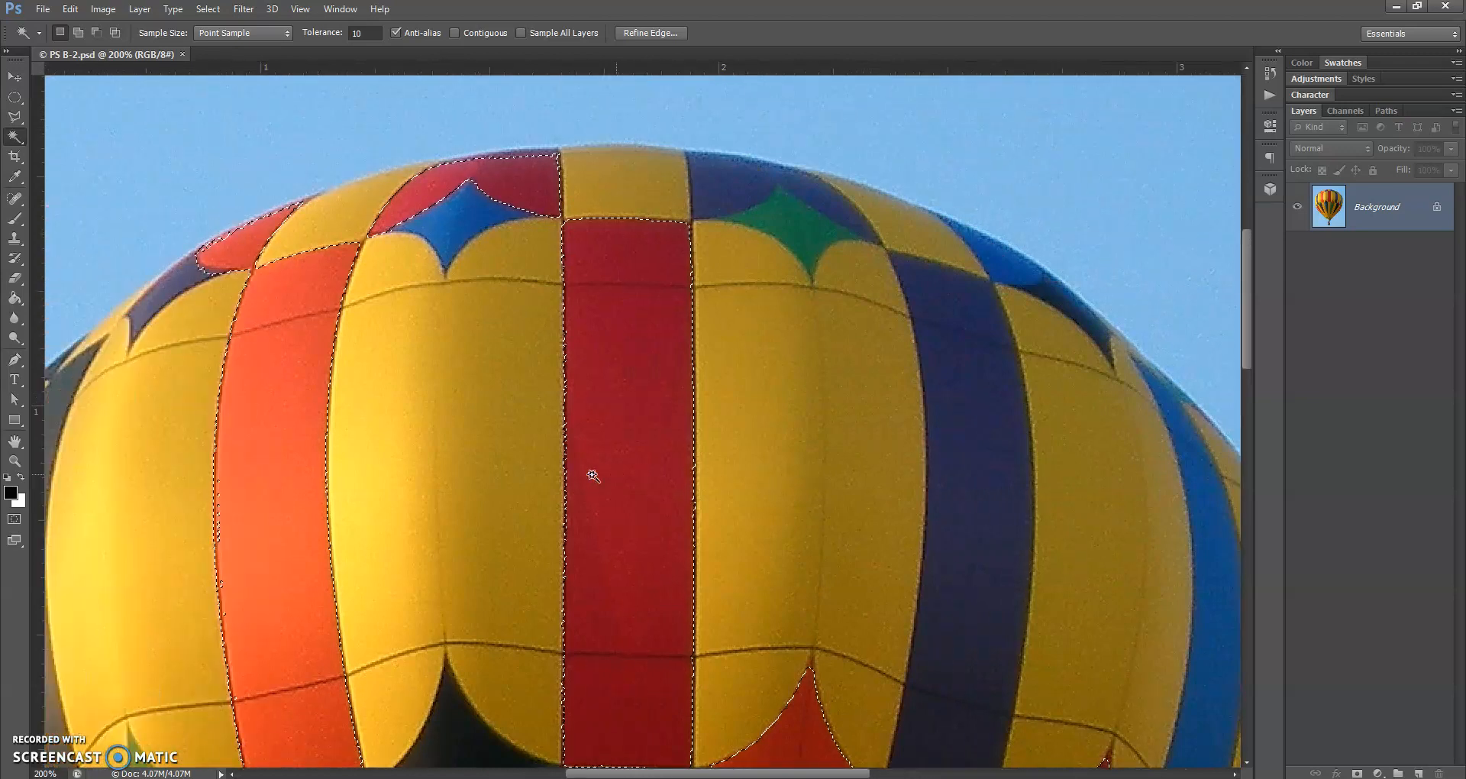
pyautogui.scroll(-12, 594, 475)
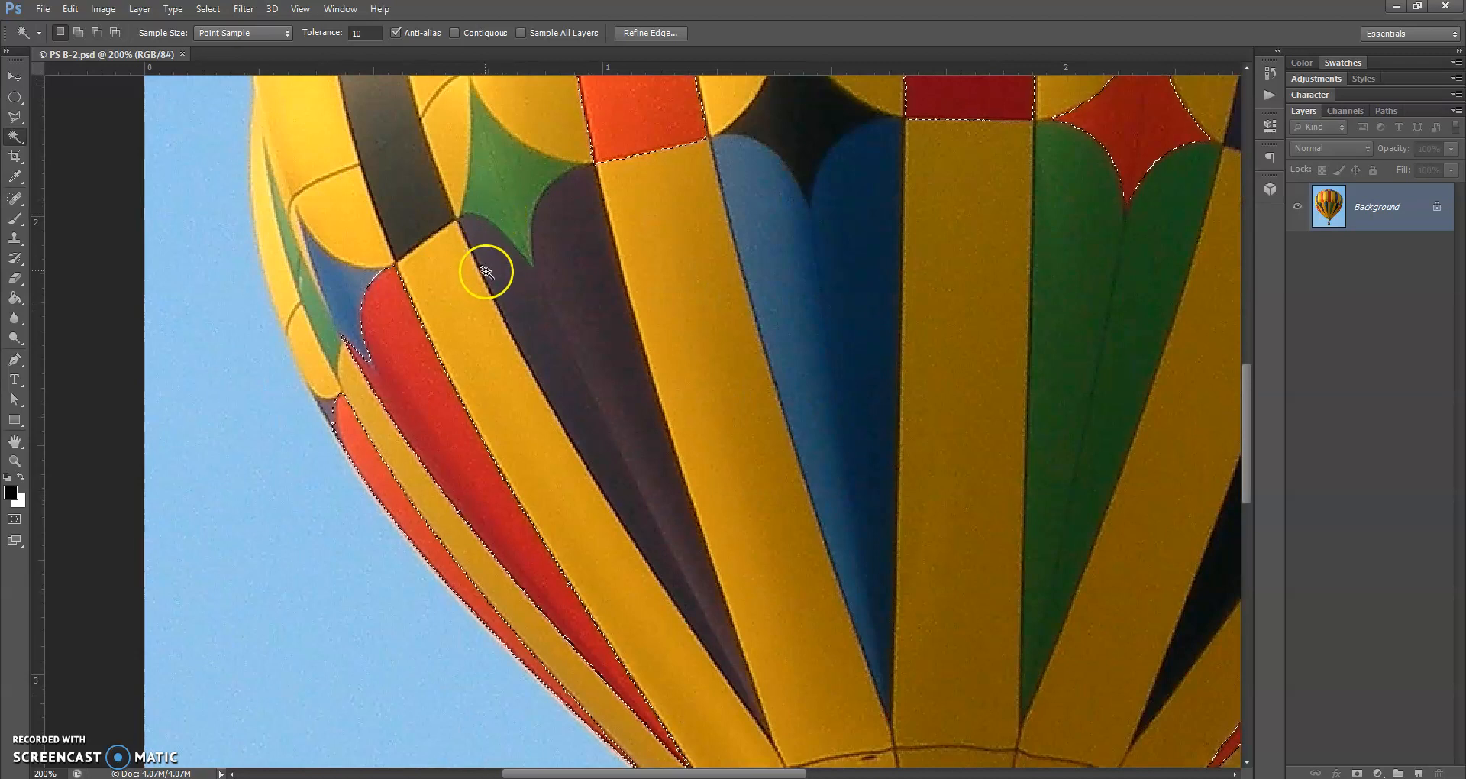
pyautogui.press('alt')
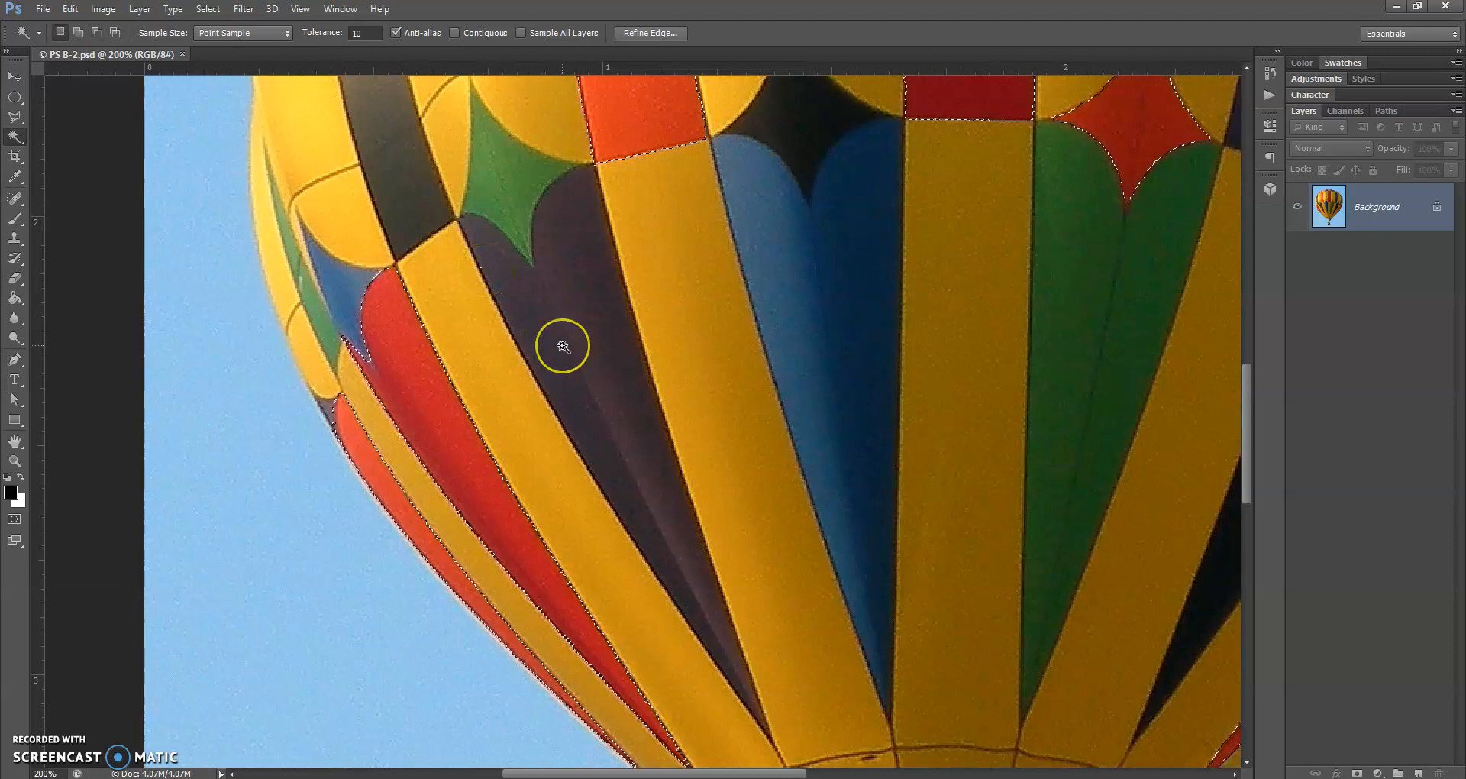
# Recolour the selected red areas green using Hue/Saturation with hue +86 and saturation +17, and clear the selection.
pyautogui.click(15, 441)
pyautogui.doubleClick(15, 443)
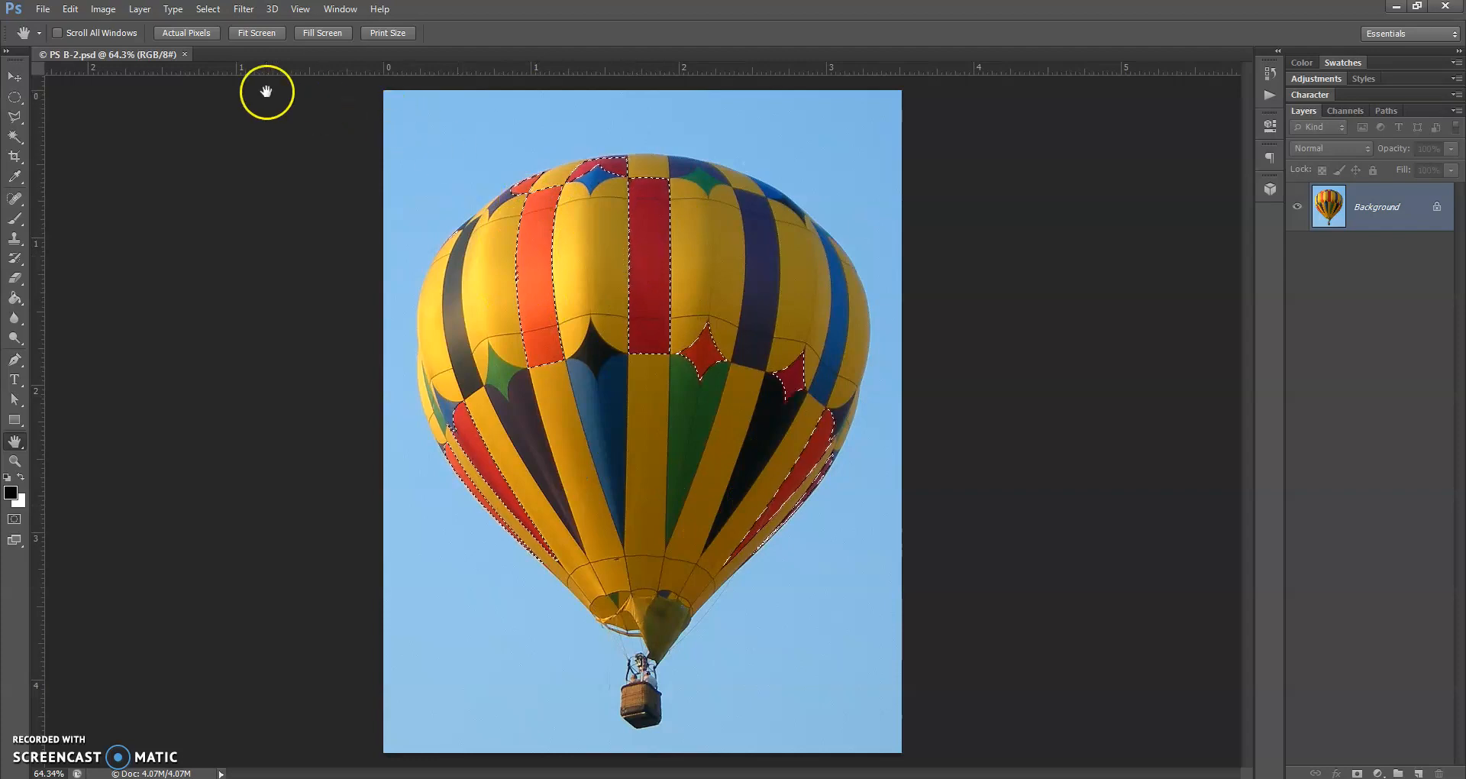
pyautogui.click(111, 13)
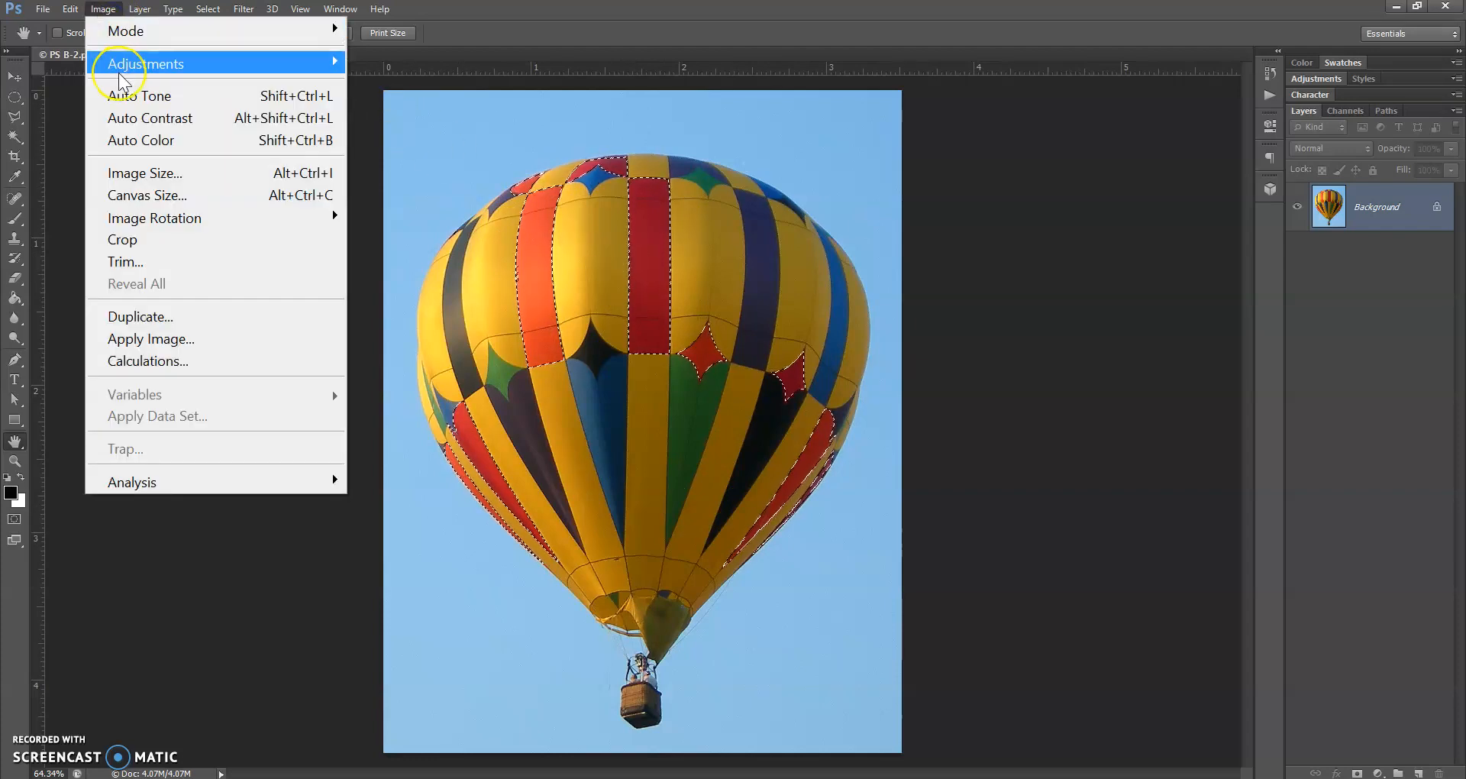
pyautogui.moveTo(120, 74)
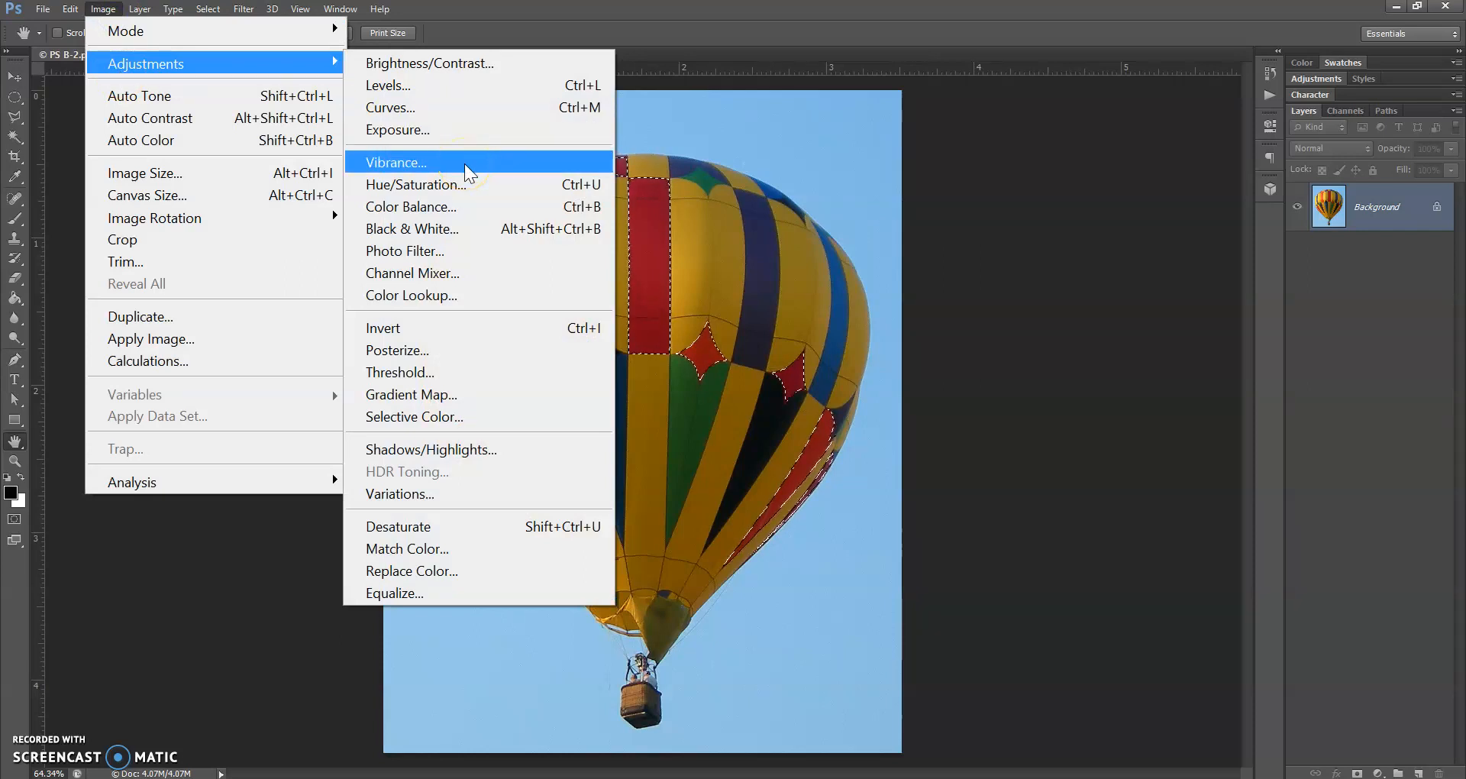
pyautogui.click(467, 187)
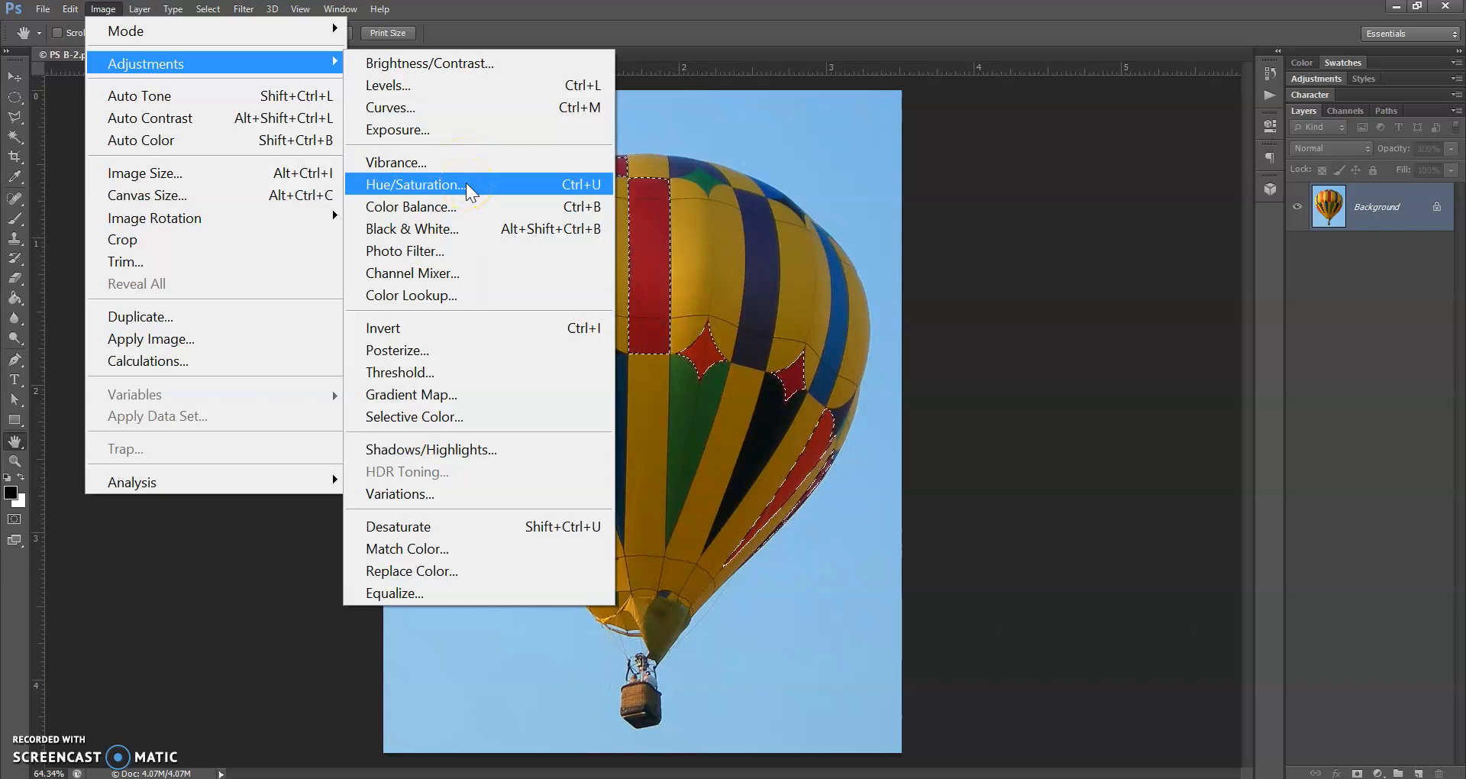
pyautogui.click(1024, 158)
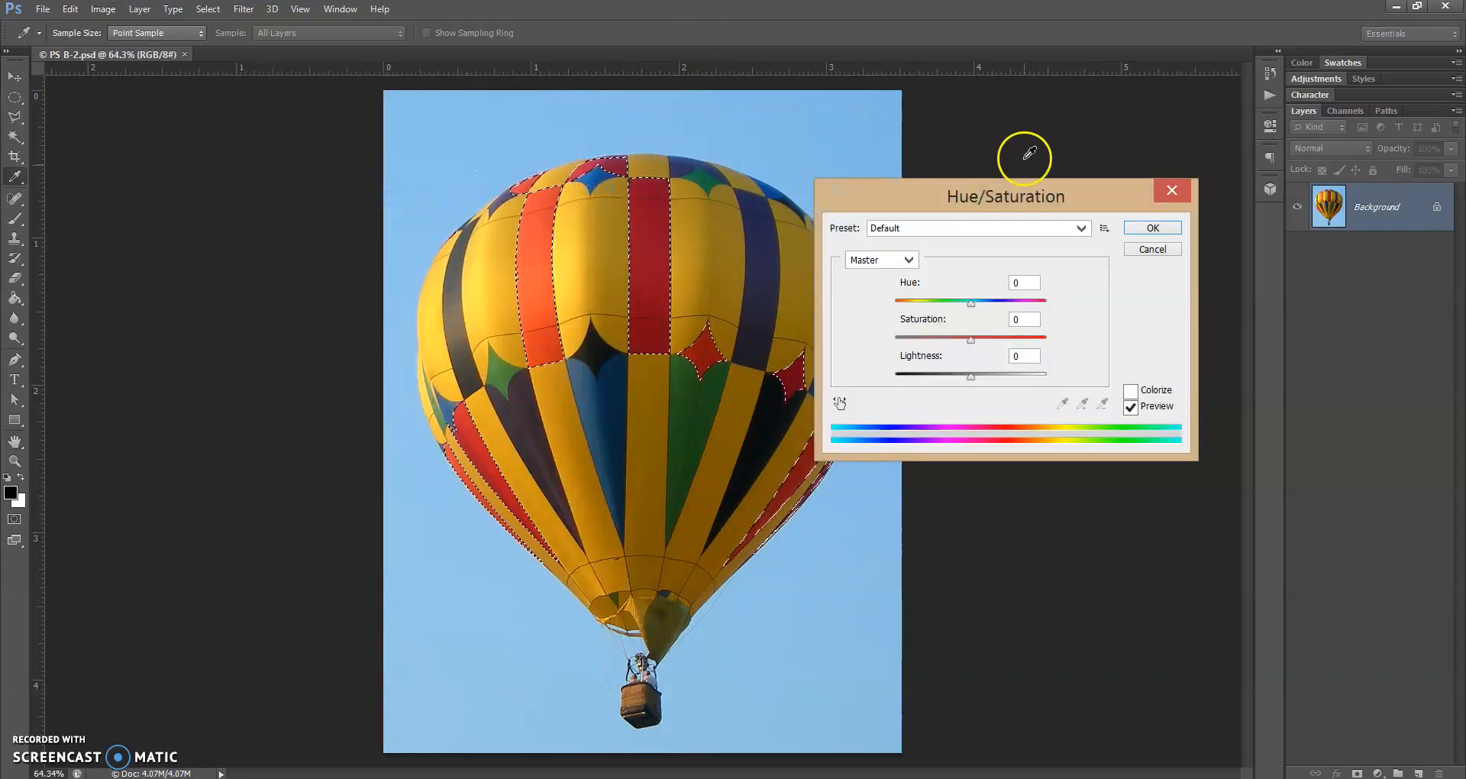
pyautogui.moveTo(1033, 185); pyautogui.dragTo(1115, 172)
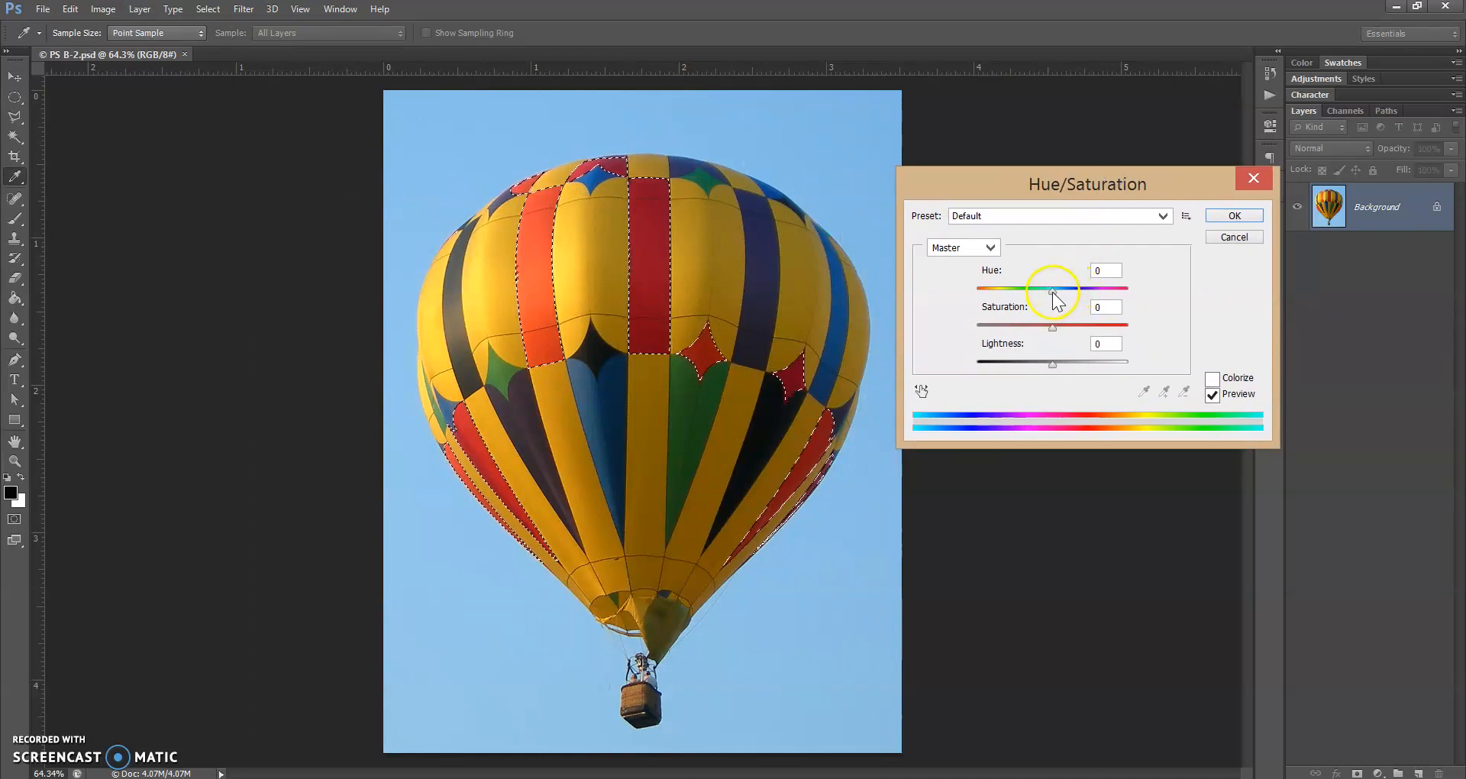
pyautogui.moveTo(1052, 292); pyautogui.dragTo(1023, 300)
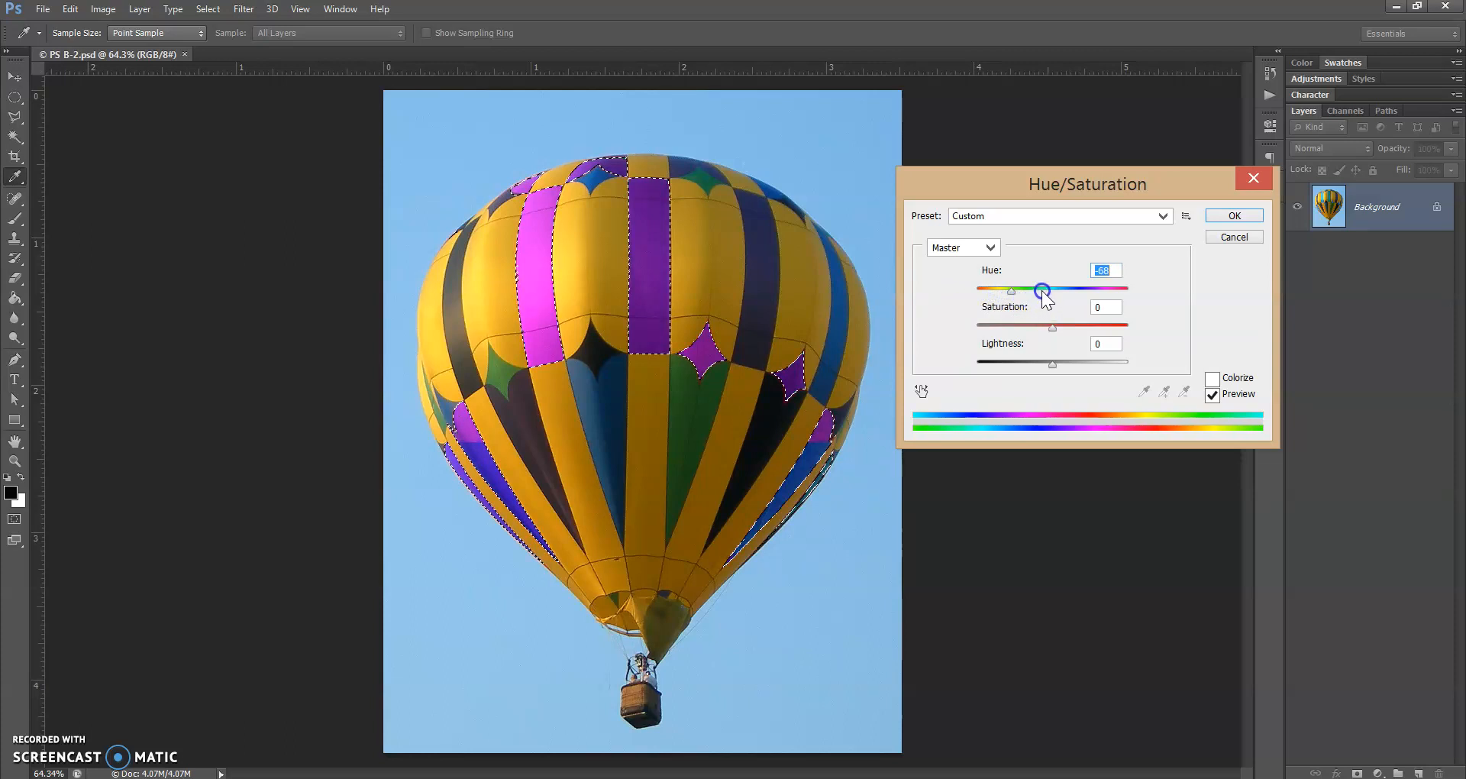
pyautogui.moveTo(1014, 291); pyautogui.dragTo(1068, 347)
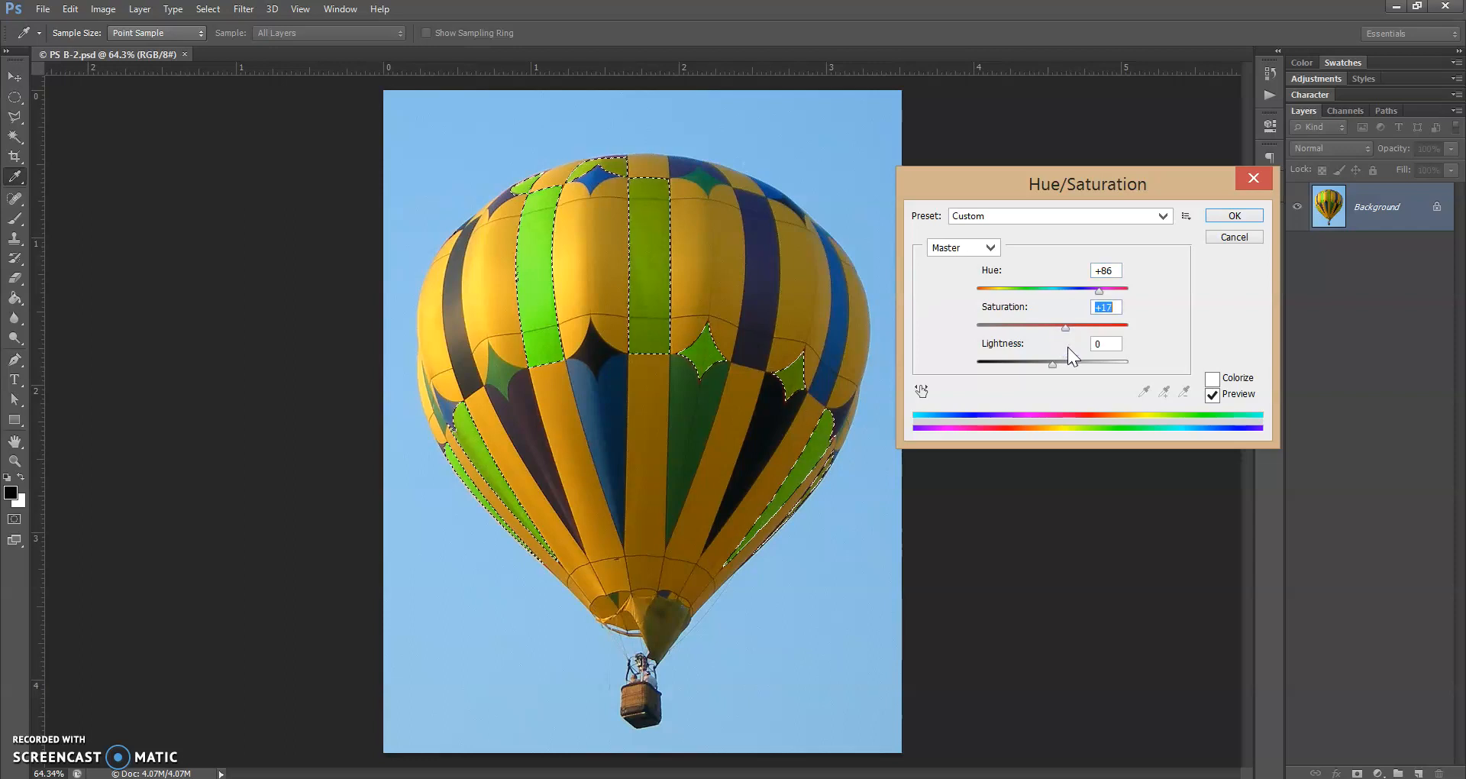
pyautogui.click(1235, 216)
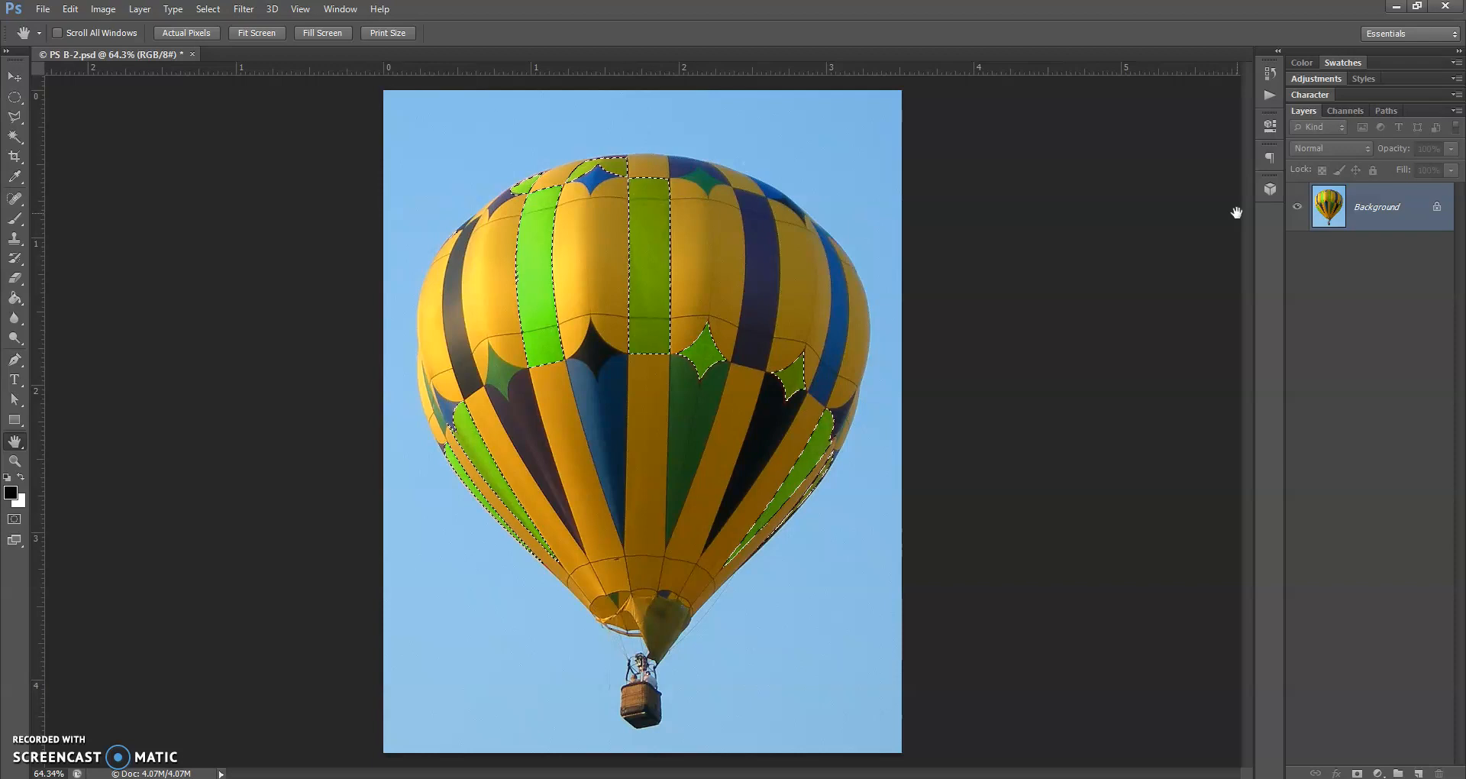
pyautogui.hotkey('ctrl', 'd')
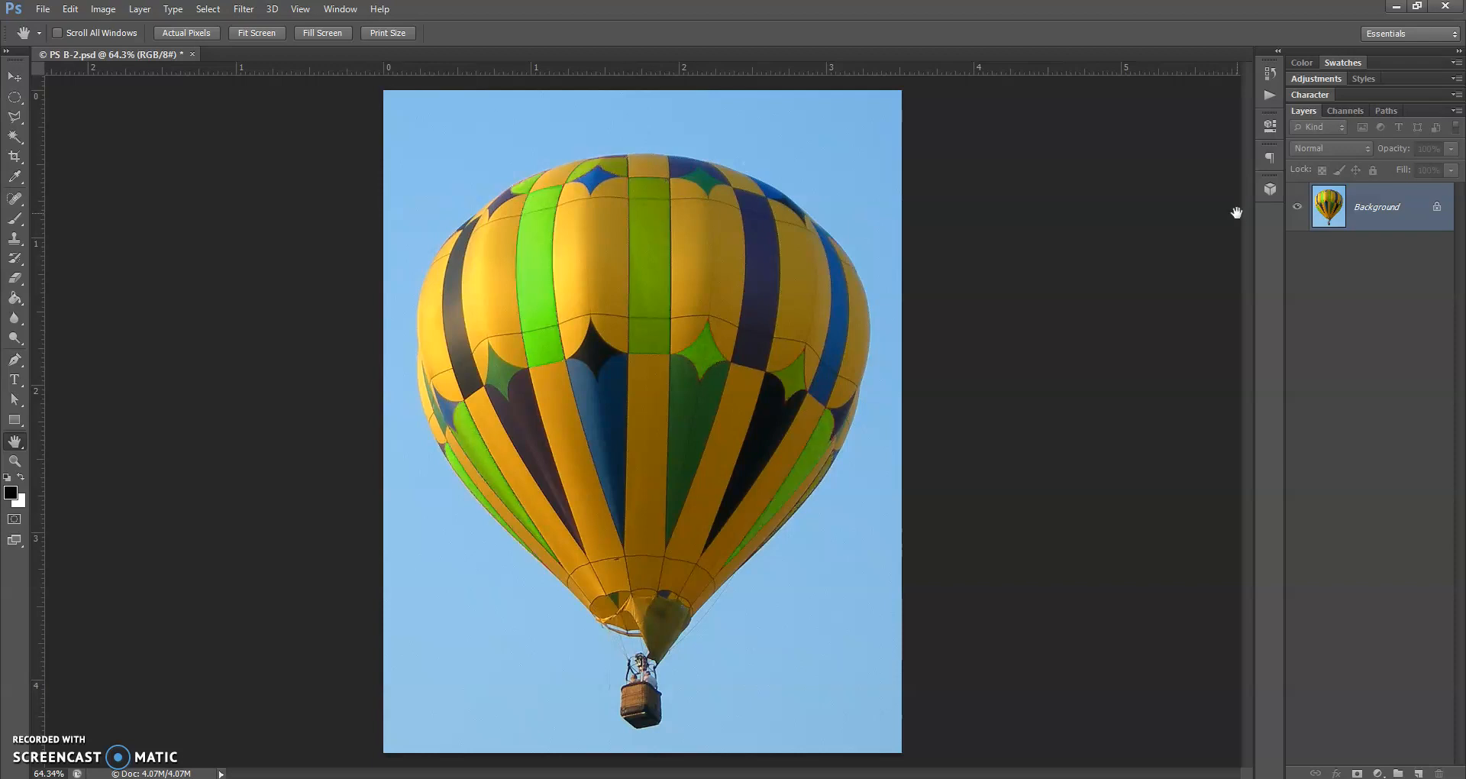